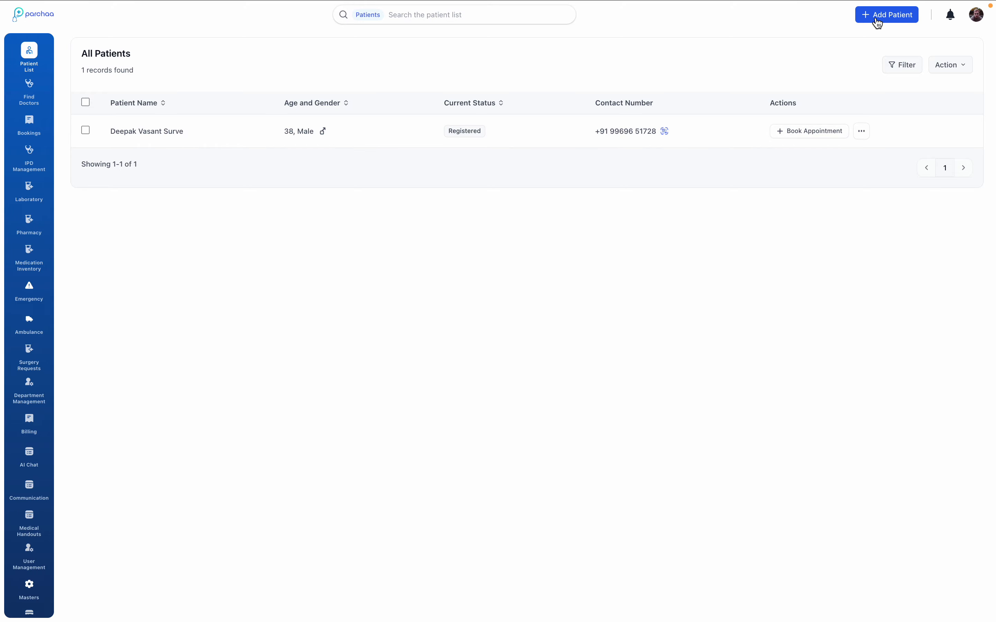
# Start a new patient record by scanning the identity card image aadhar_photo.jpg from Downloads.
pyautogui.click(876, 19)
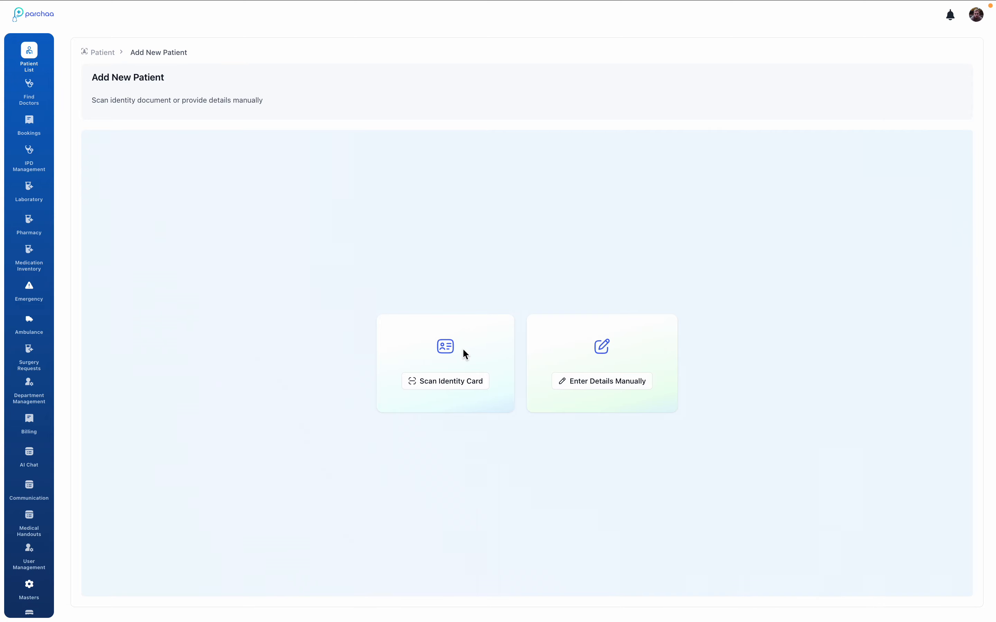
pyautogui.click(456, 383)
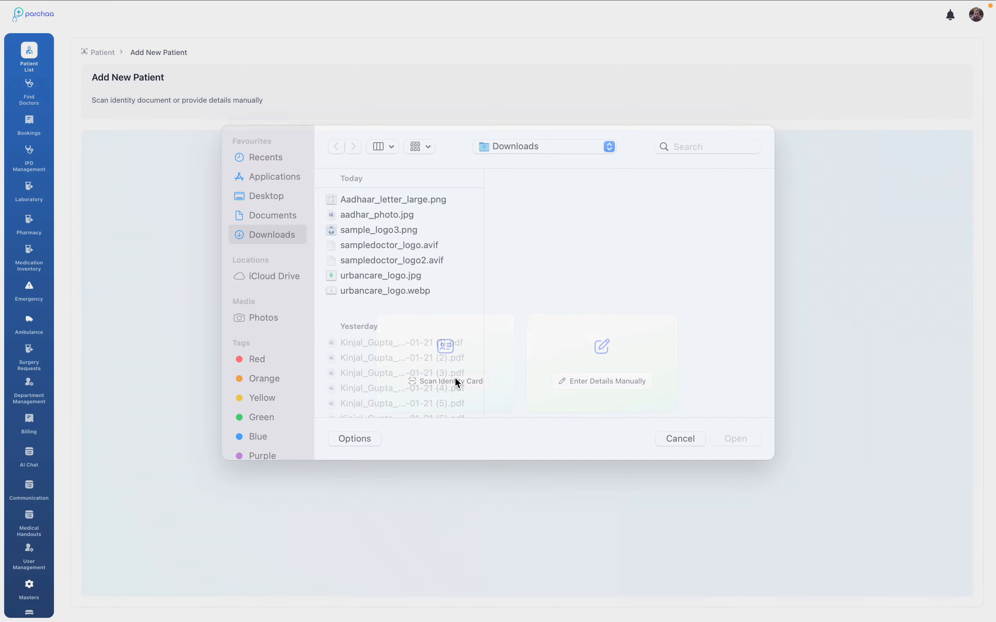
pyautogui.click(406, 234)
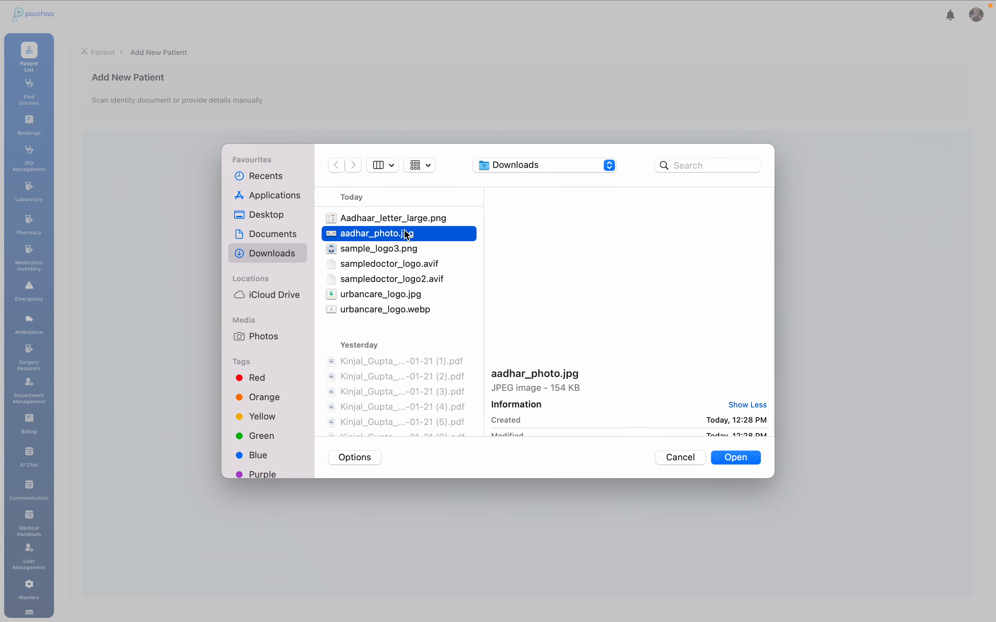
pyautogui.click(729, 457)
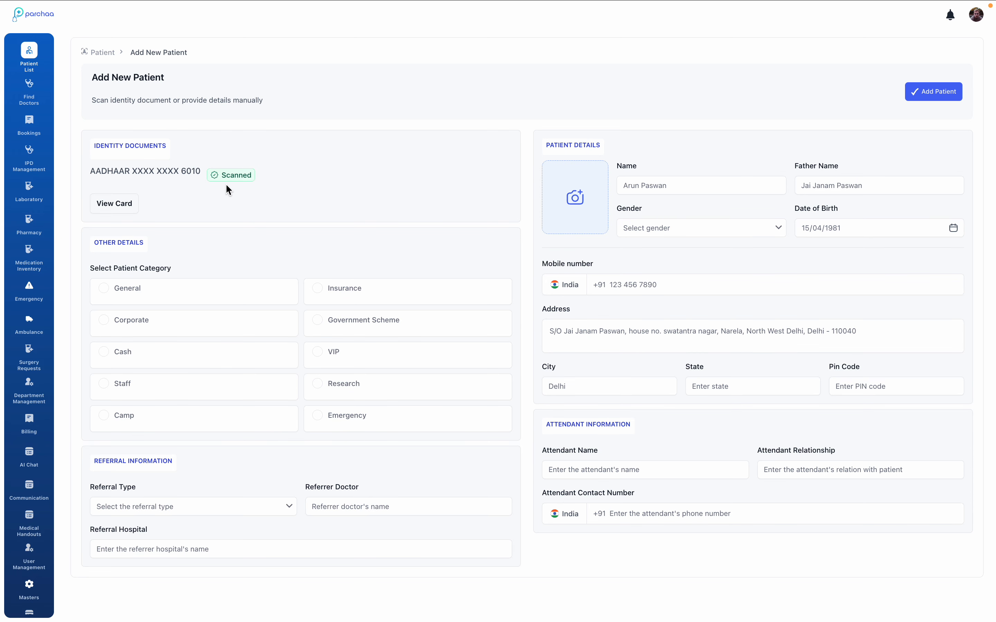
# Set the patient category to General and show the preview of the scanned identity card.
pyautogui.click(103, 289)
pyautogui.click(119, 211)
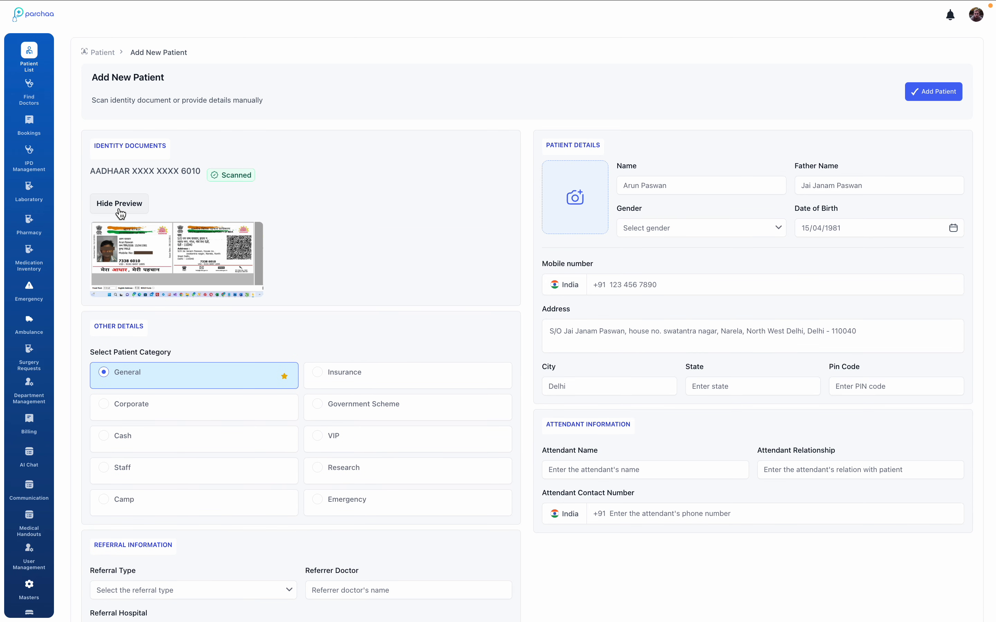
pyautogui.scroll(-1, 167, 339)
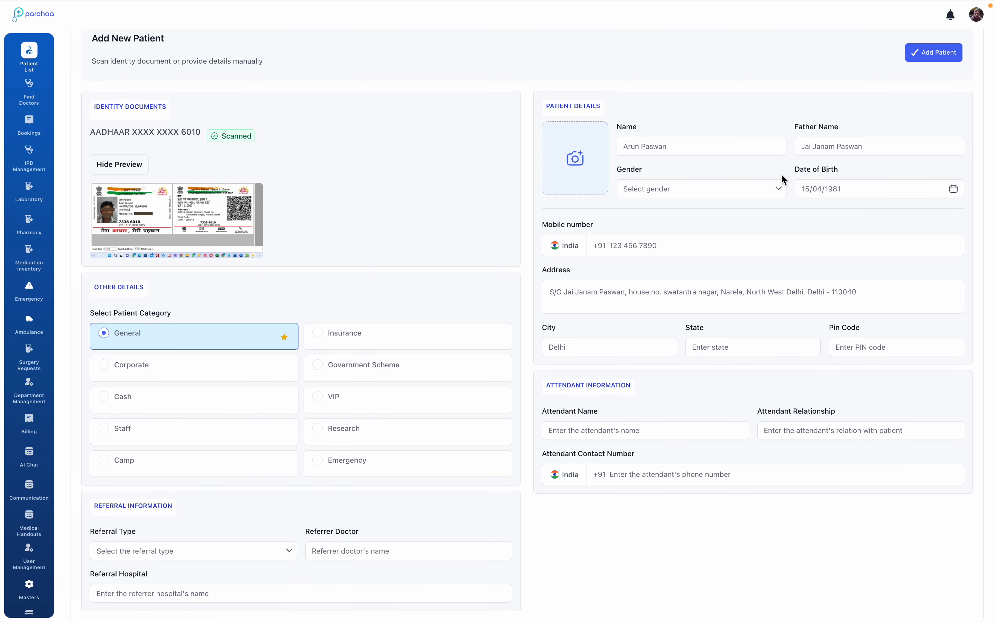
# Complete the patient details with gender Male, the saved mobile number and postal code, and Delhi as the state.
pyautogui.click(755, 185)
pyautogui.click(736, 211)
pyautogui.click(622, 245)
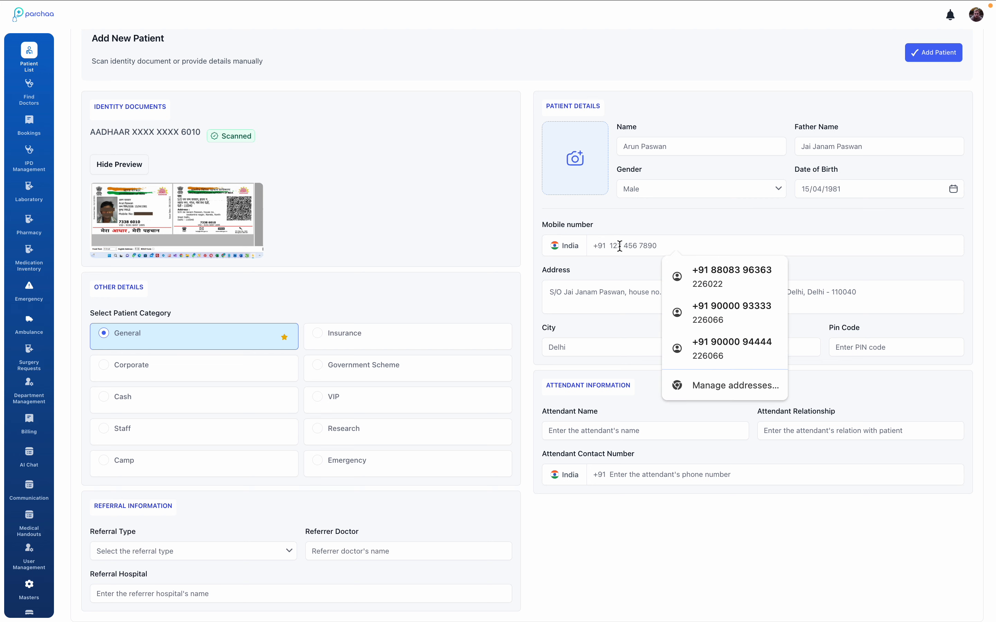
pyautogui.click(161, 230)
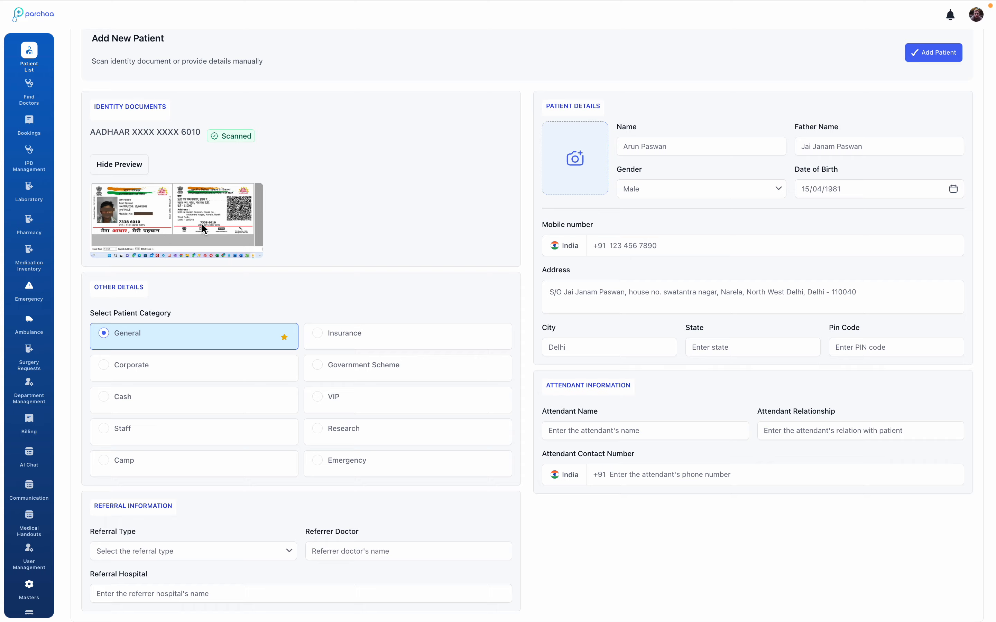
pyautogui.click(639, 239)
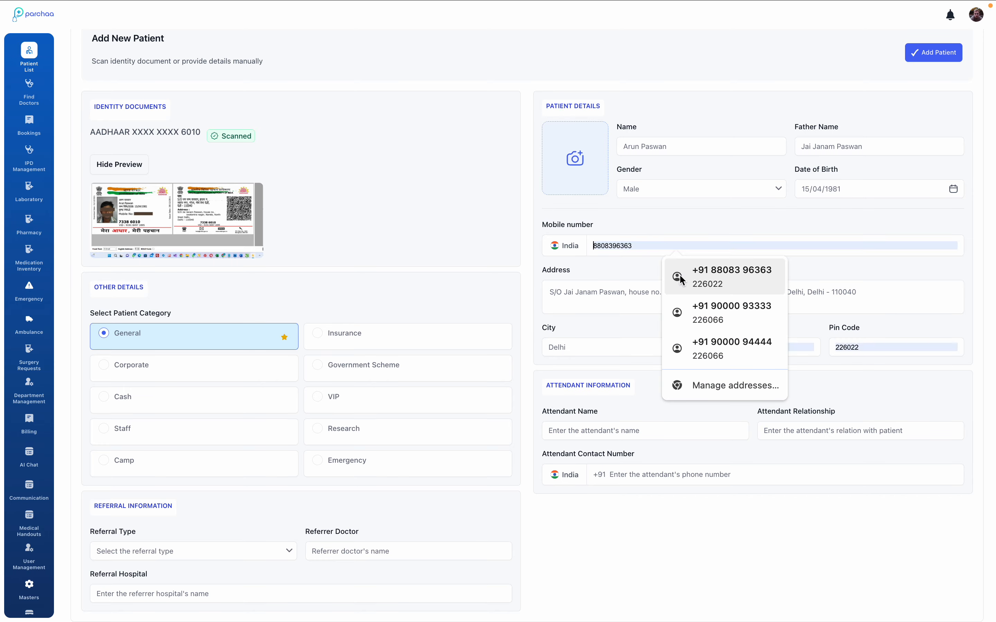
pyautogui.click(710, 306)
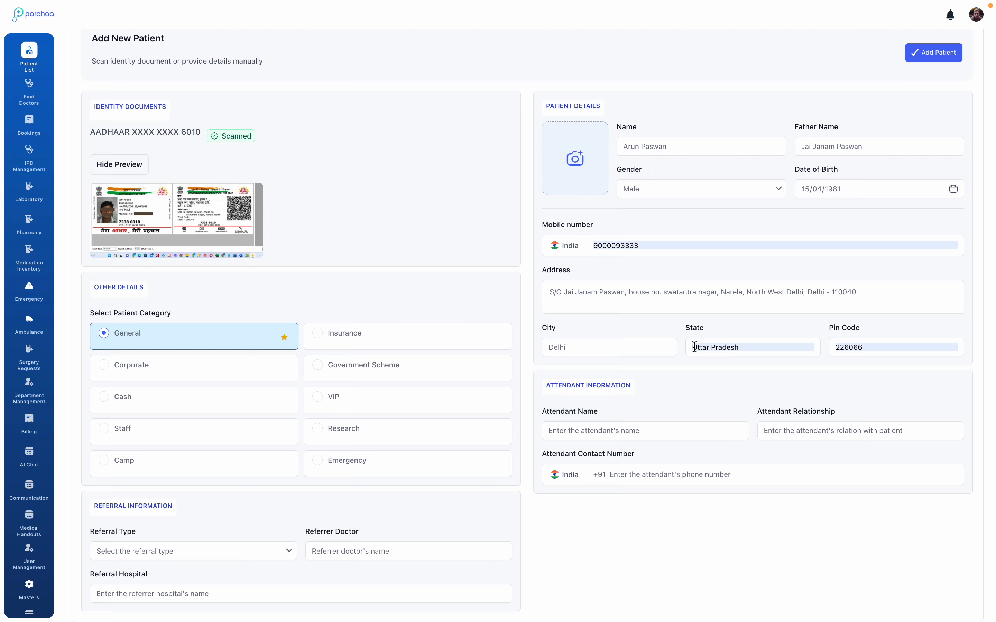
pyautogui.moveTo(692, 347); pyautogui.dragTo(788, 346)
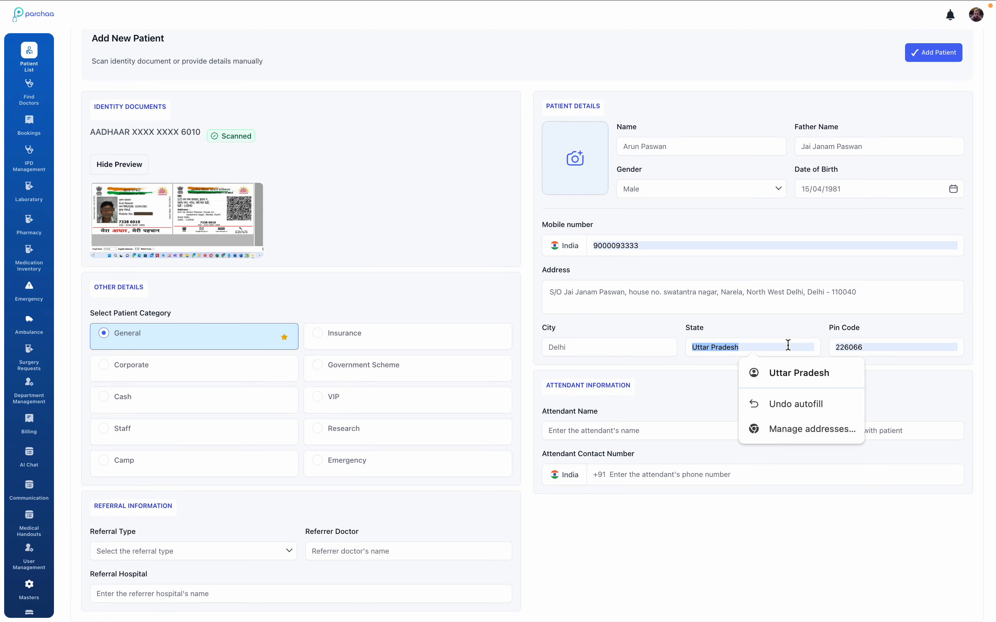
pyautogui.write('Delhi')
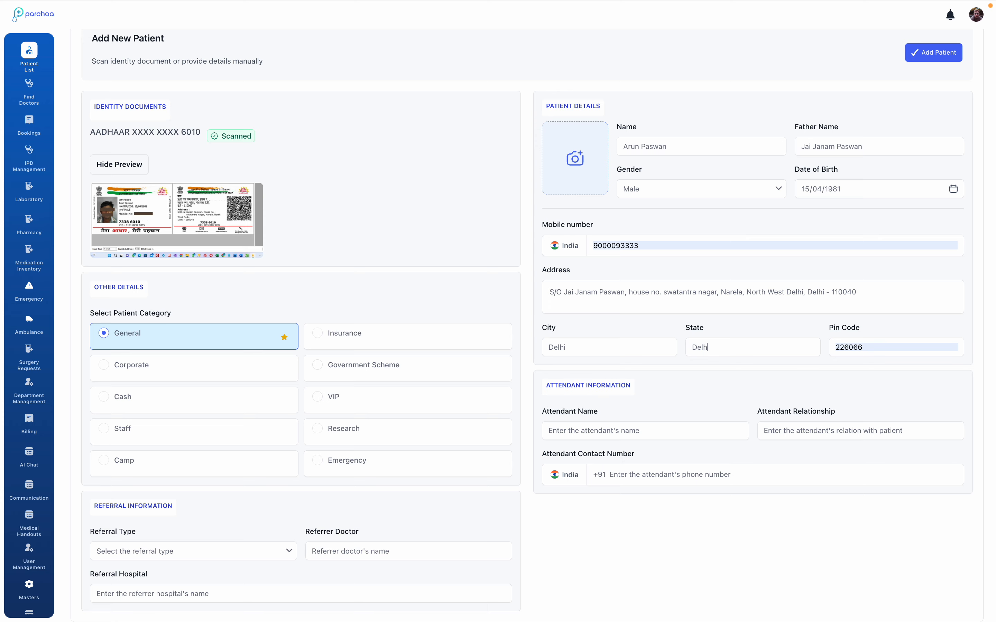
# Enter Staff1 as the attendant with the attendant's contact number, and add the patient.
pyautogui.click(669, 432)
pyautogui.write('S')
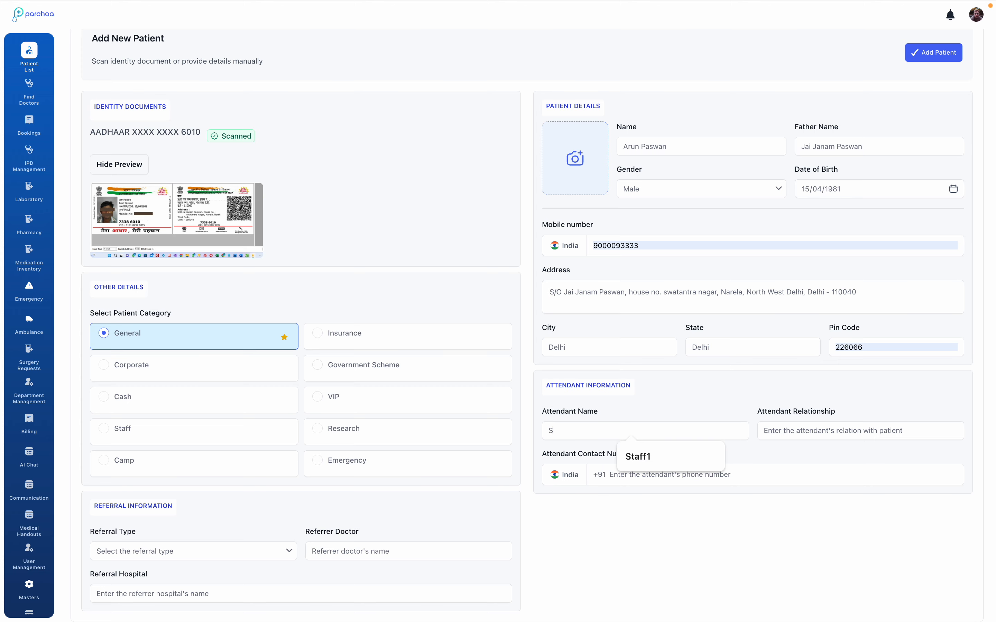
pyautogui.write('taff1')
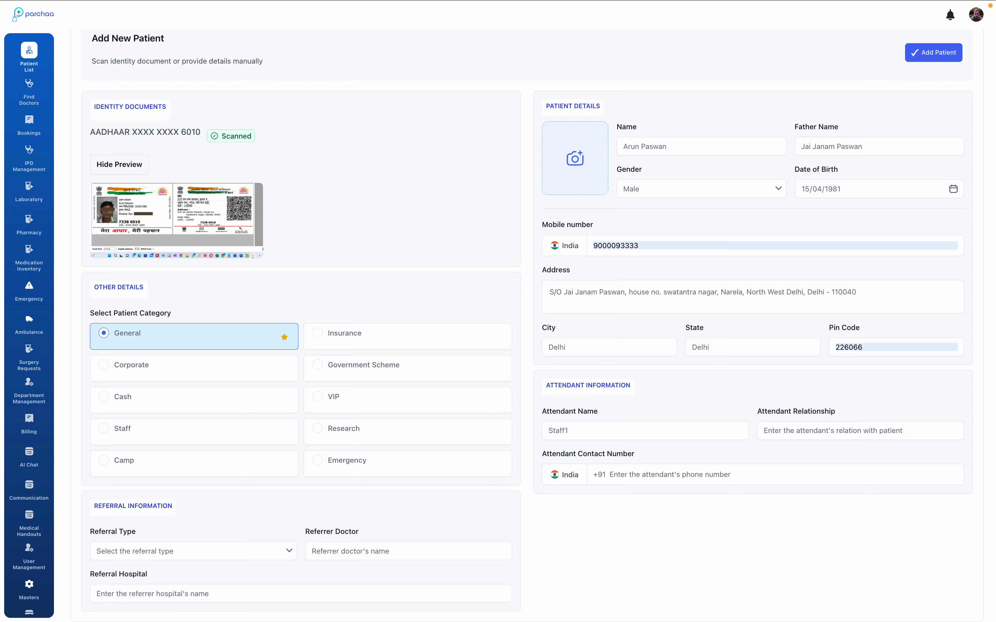
pyautogui.click(704, 475)
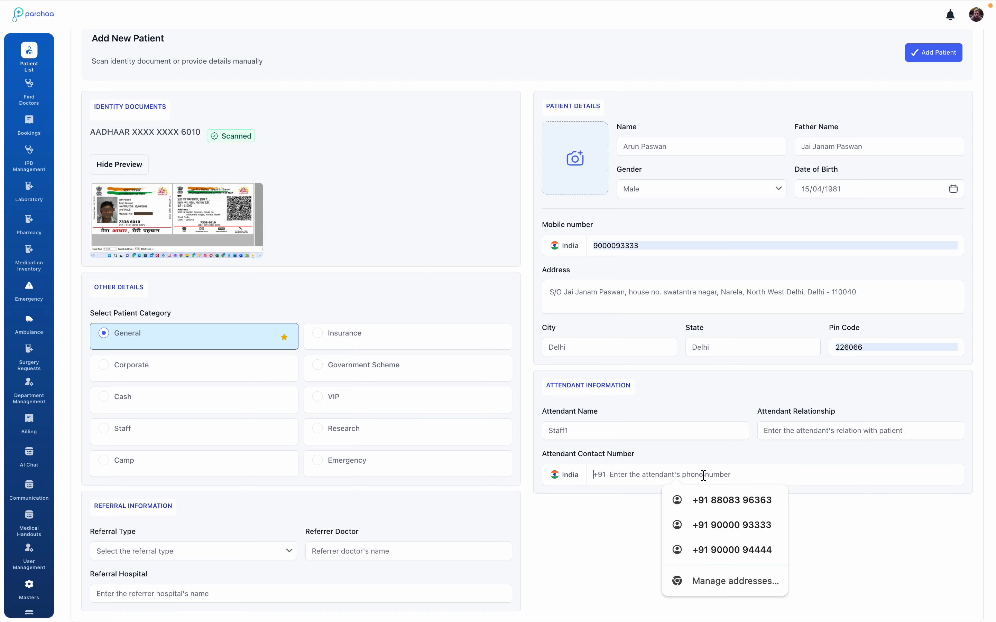
pyautogui.click(720, 548)
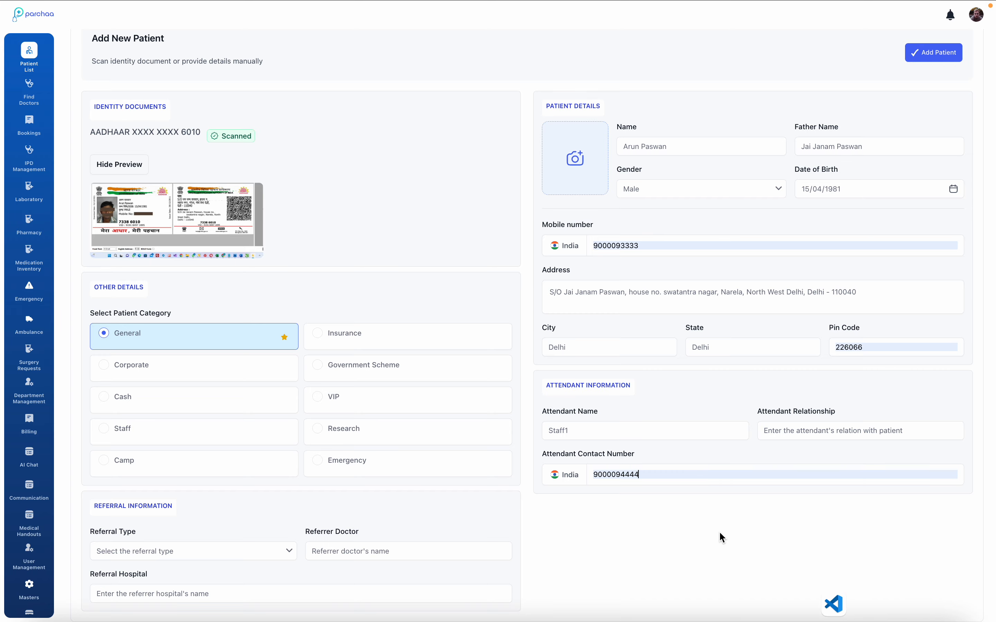
pyautogui.moveTo(752, 5)
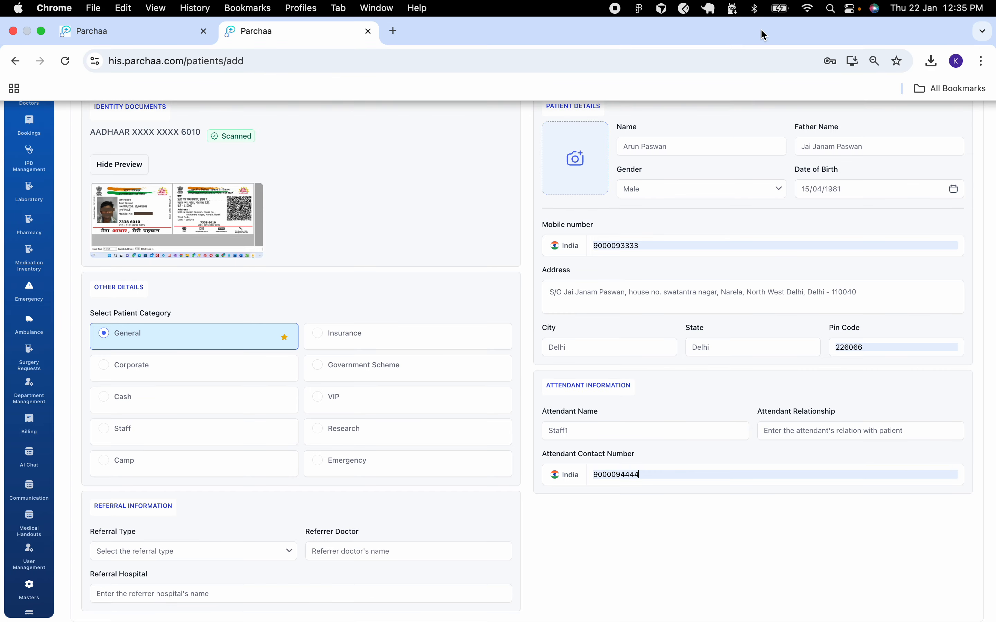
pyautogui.click(937, 55)
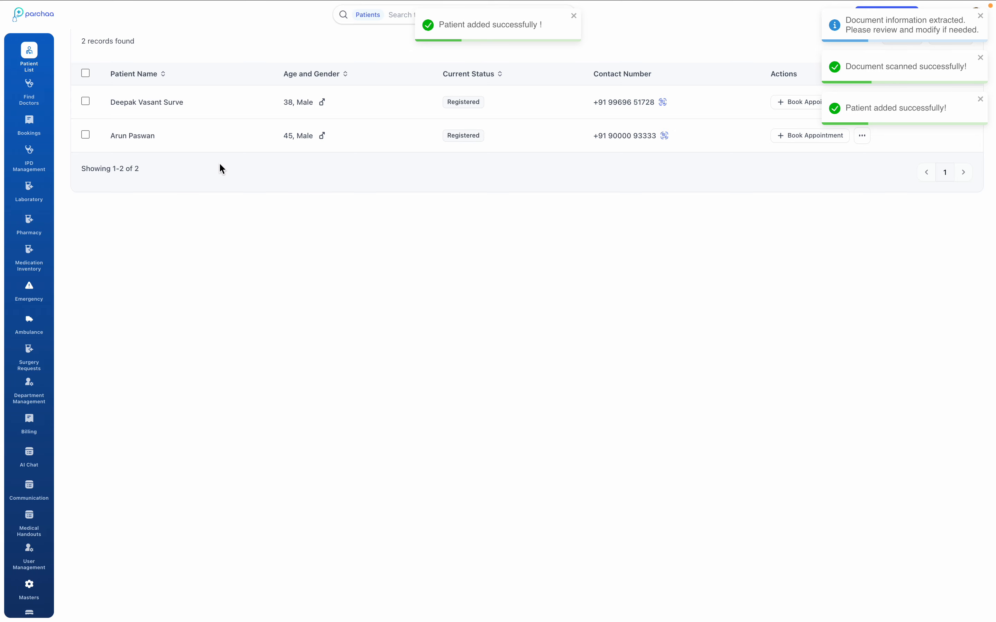
# Open the newly added patient's profile, fill in the missing first name and submit the update, declining to save the address in the browser.
pyautogui.click(140, 135)
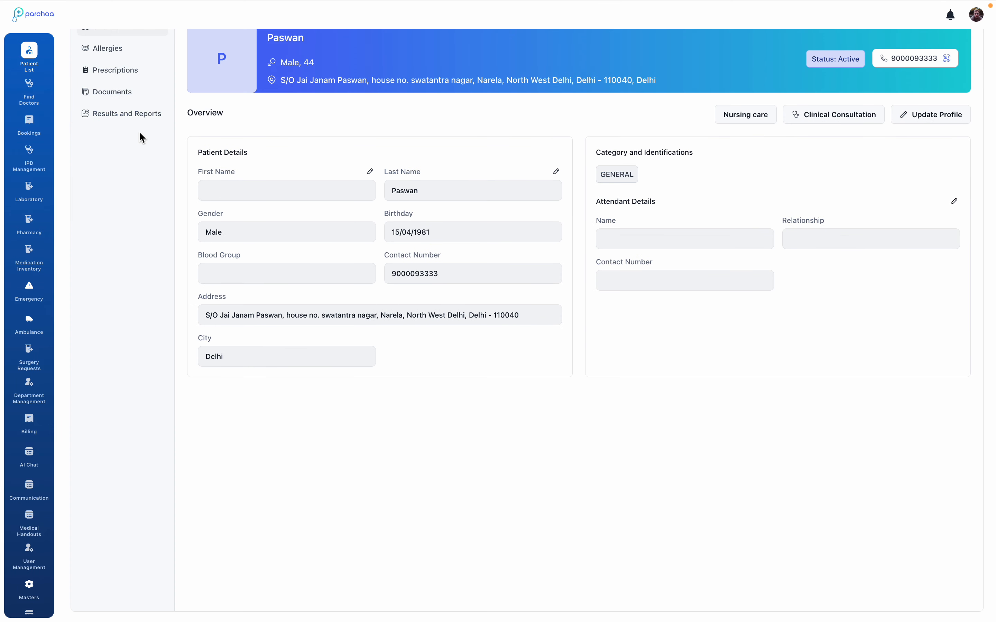
pyautogui.scroll(2, 216, 249)
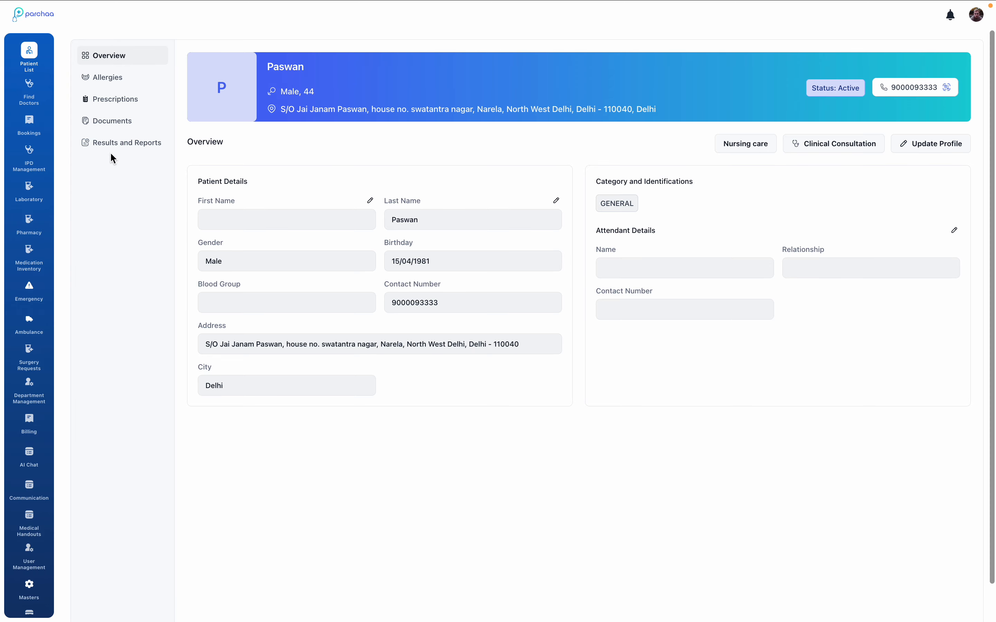
pyautogui.click(370, 201)
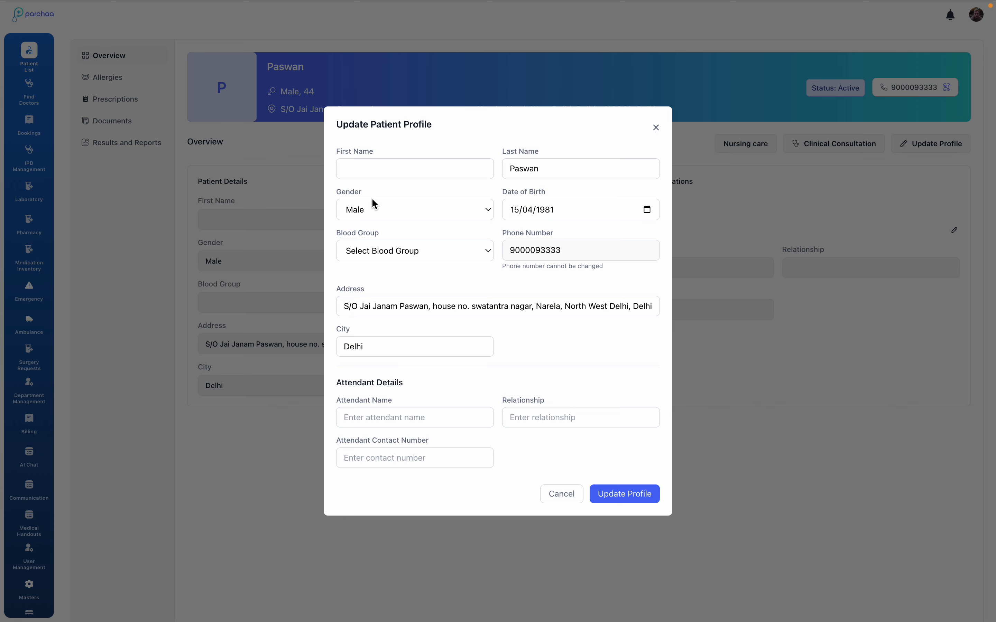
pyautogui.click(411, 165)
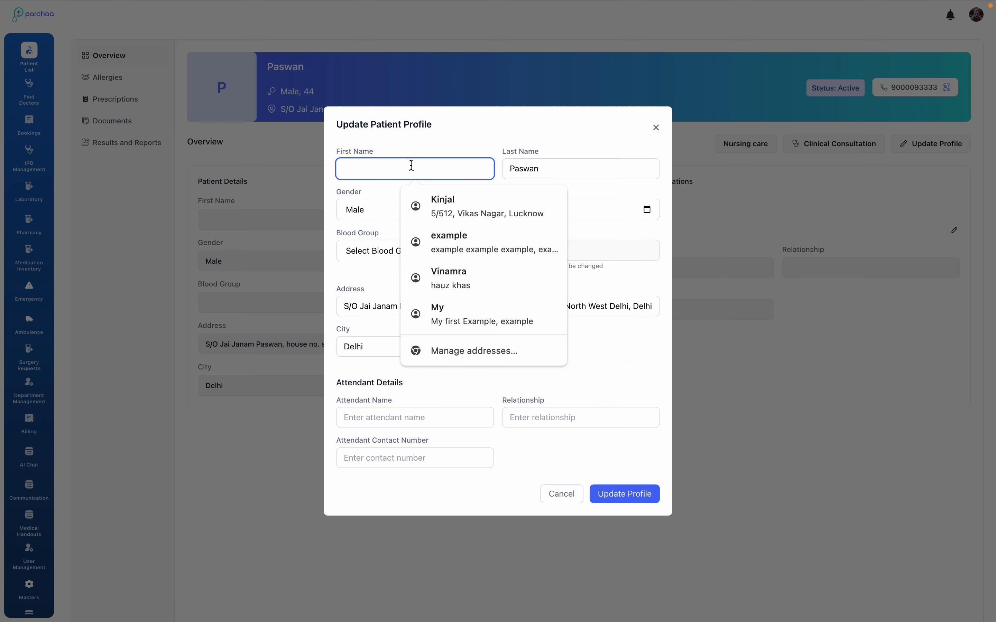
pyautogui.write('Arun')
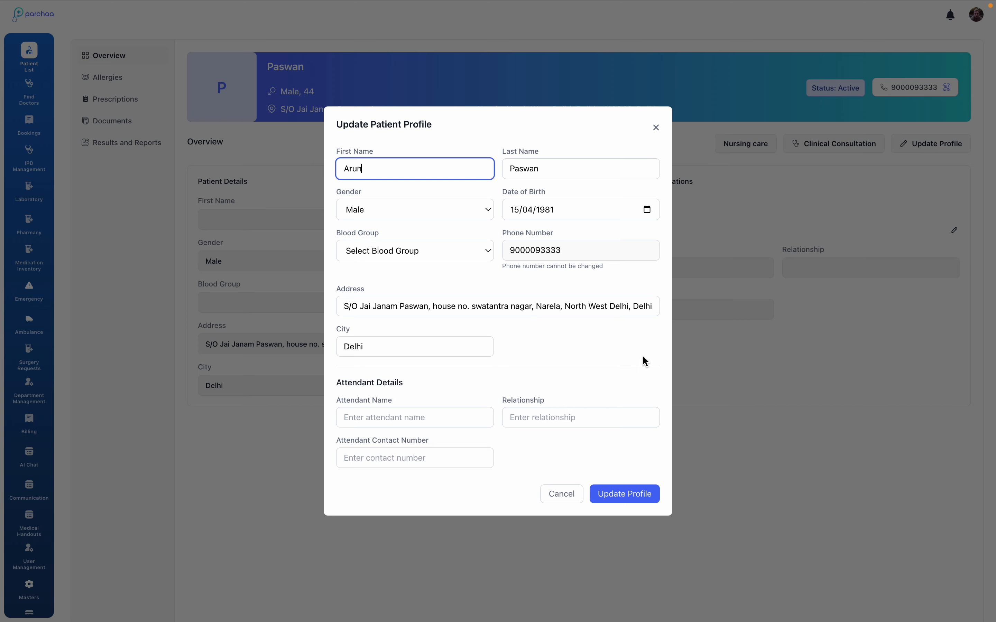
pyautogui.click(621, 492)
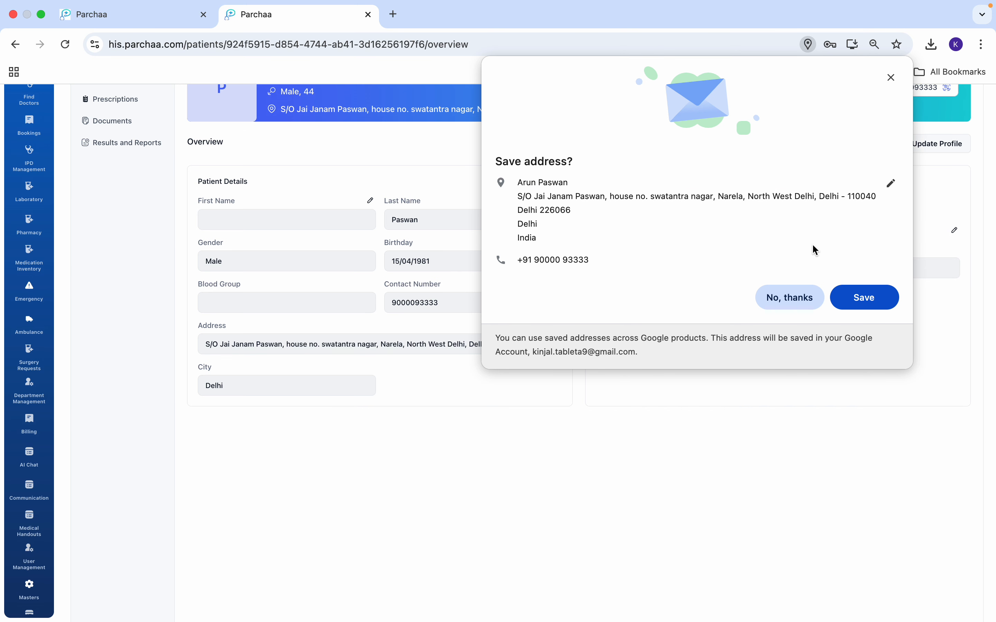
pyautogui.click(791, 297)
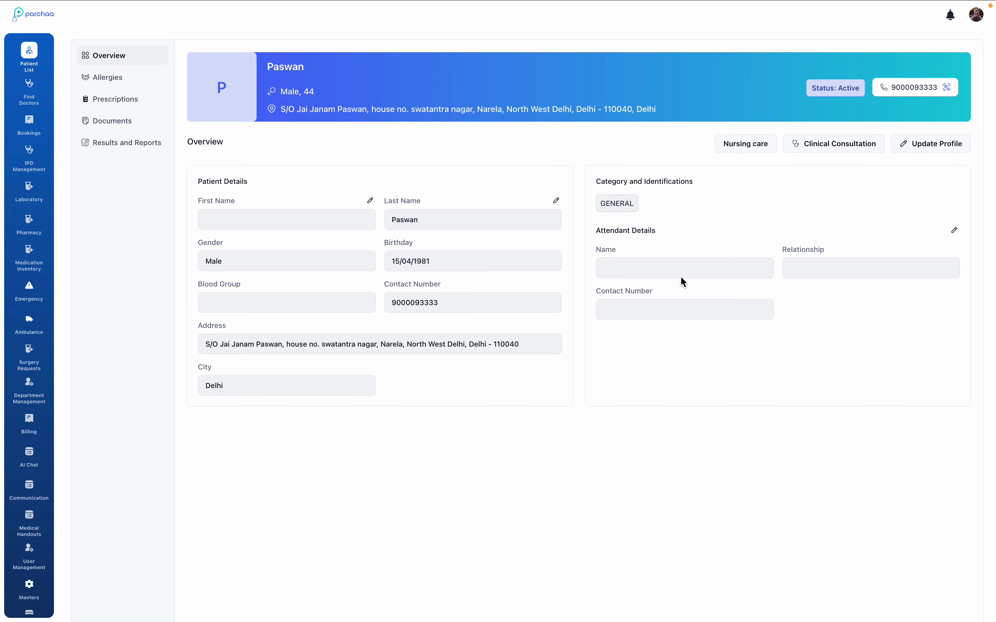
# View the patient's clinical consultation page and return to the patient's profile through the patient list.
pyautogui.click(832, 148)
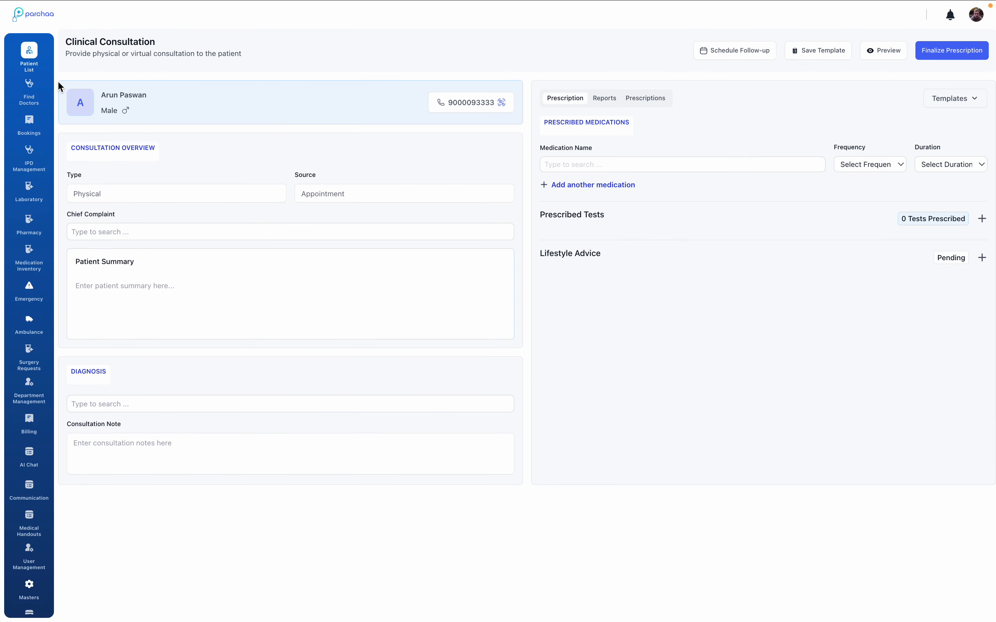
pyautogui.click(29, 56)
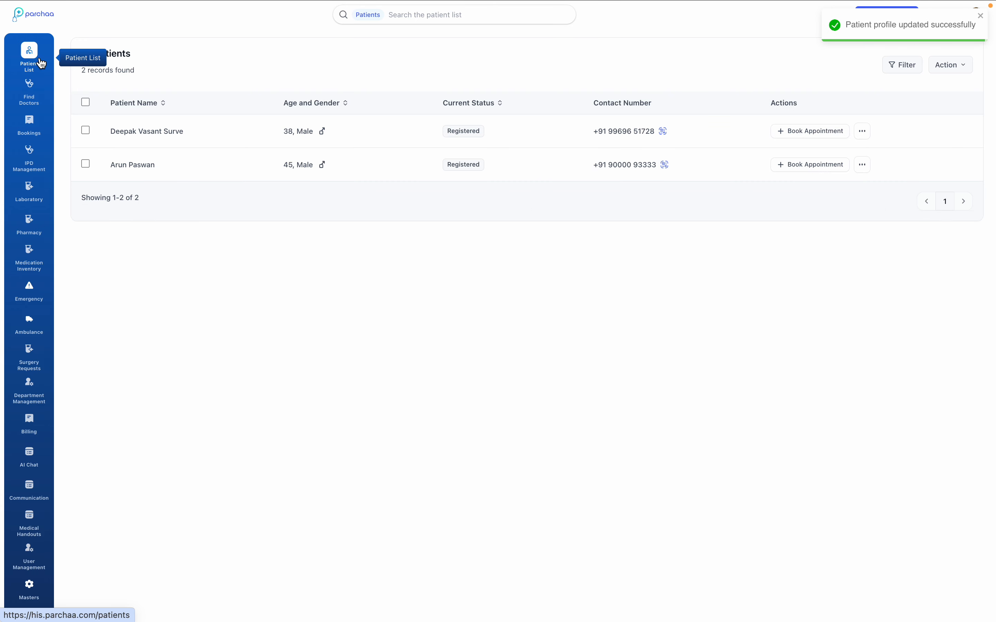
pyautogui.click(120, 166)
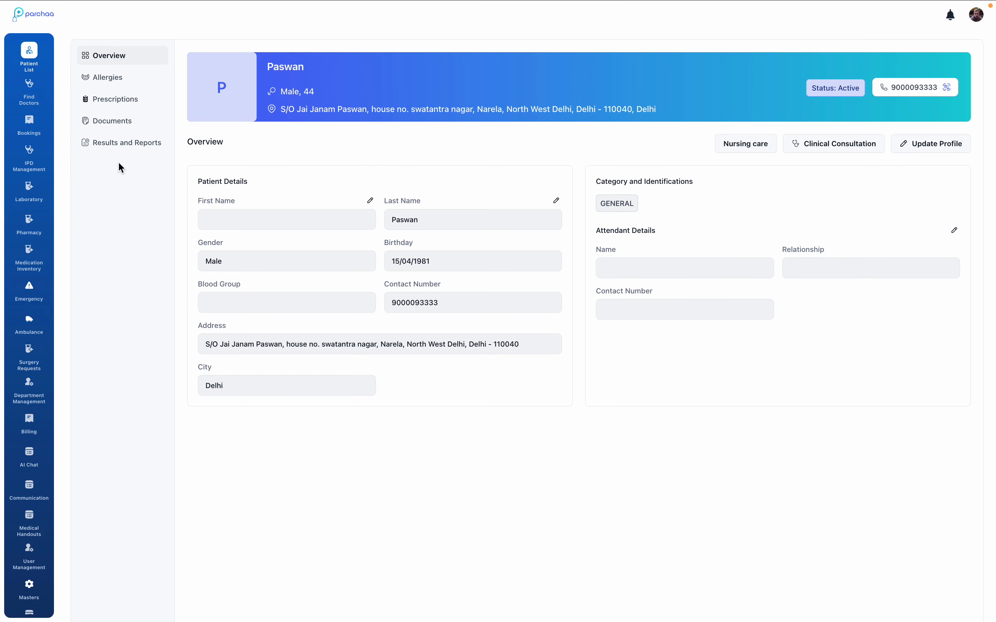
# Look through the patient's prescriptions, documents, and results and reports.
pyautogui.click(130, 101)
pyautogui.click(122, 123)
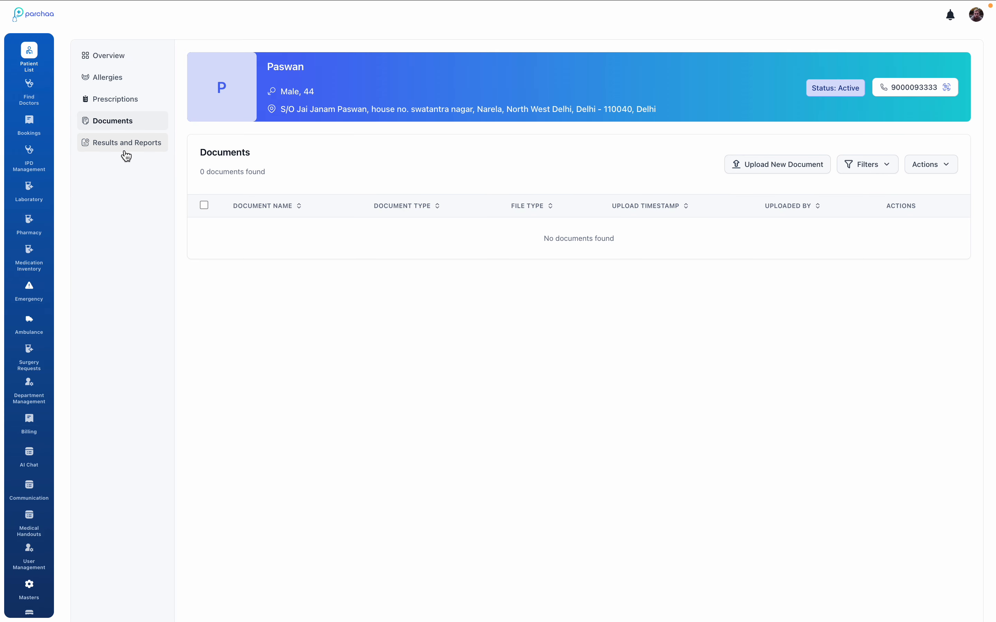
pyautogui.click(125, 149)
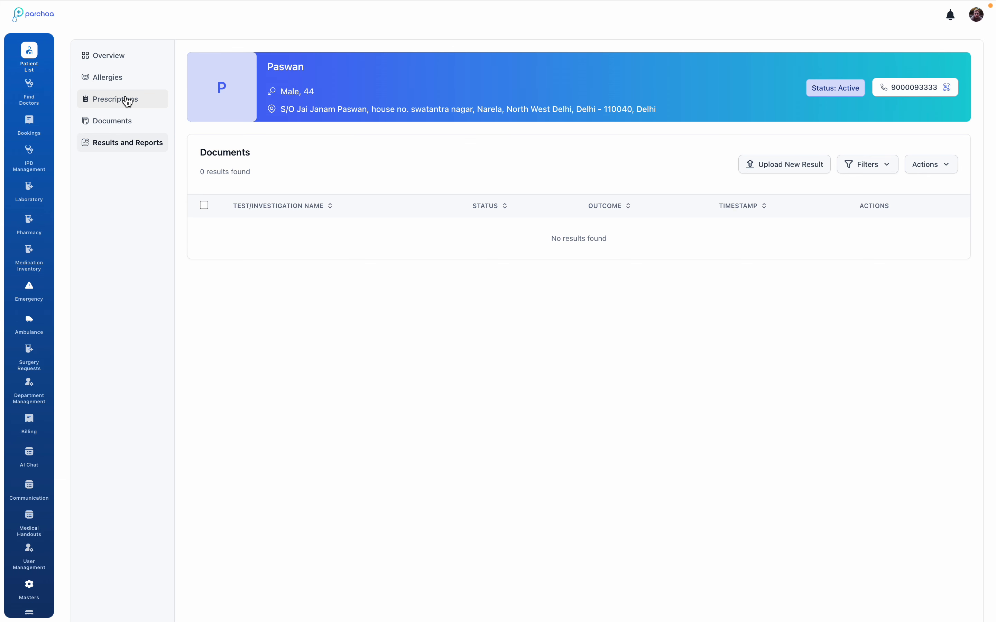
# Add an Environmental allergy to the patient's record with allergen Dust allergy and reaction Red rashes.
pyautogui.click(120, 77)
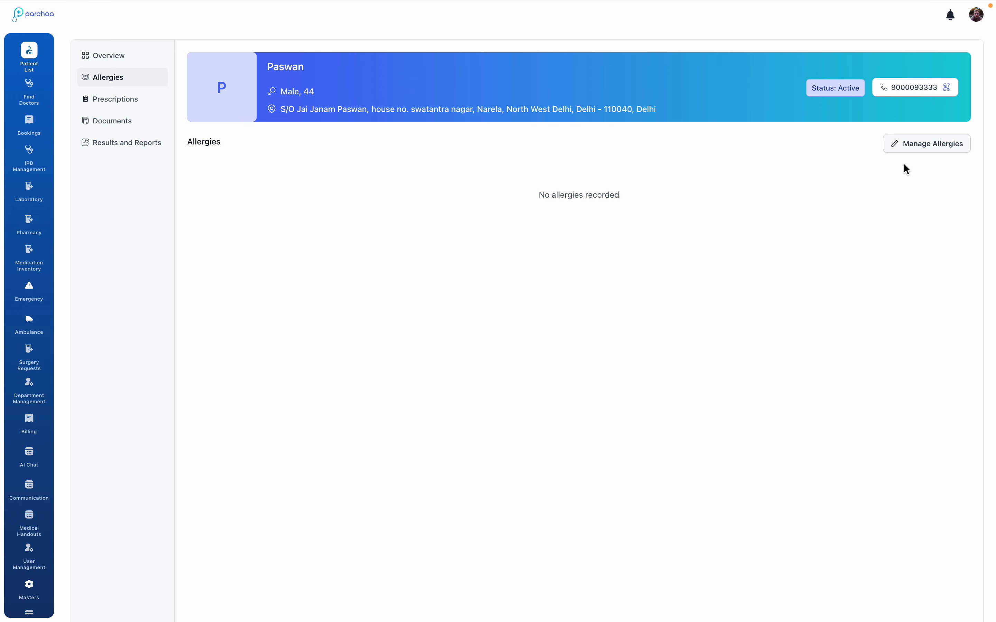
pyautogui.click(917, 151)
pyautogui.click(477, 249)
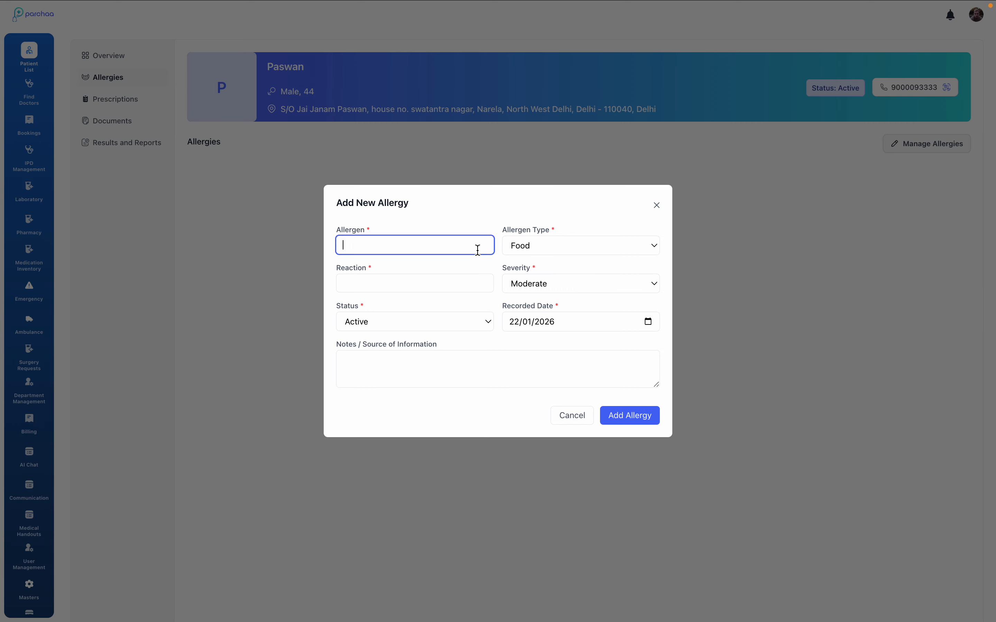
pyautogui.write('Dust allergy')
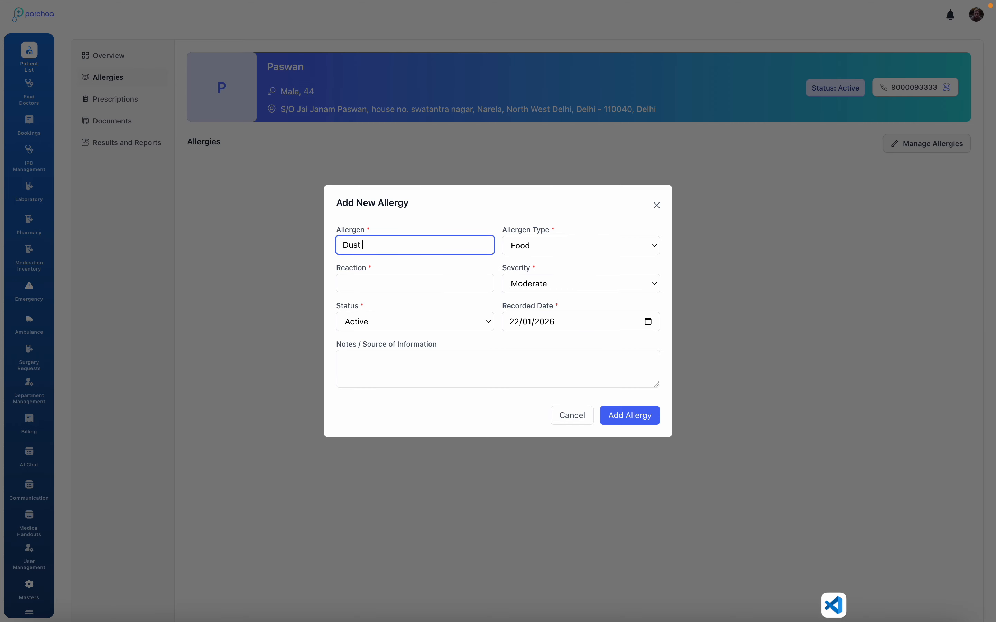
pyautogui.click(597, 247)
pyautogui.click(594, 276)
pyautogui.click(459, 280)
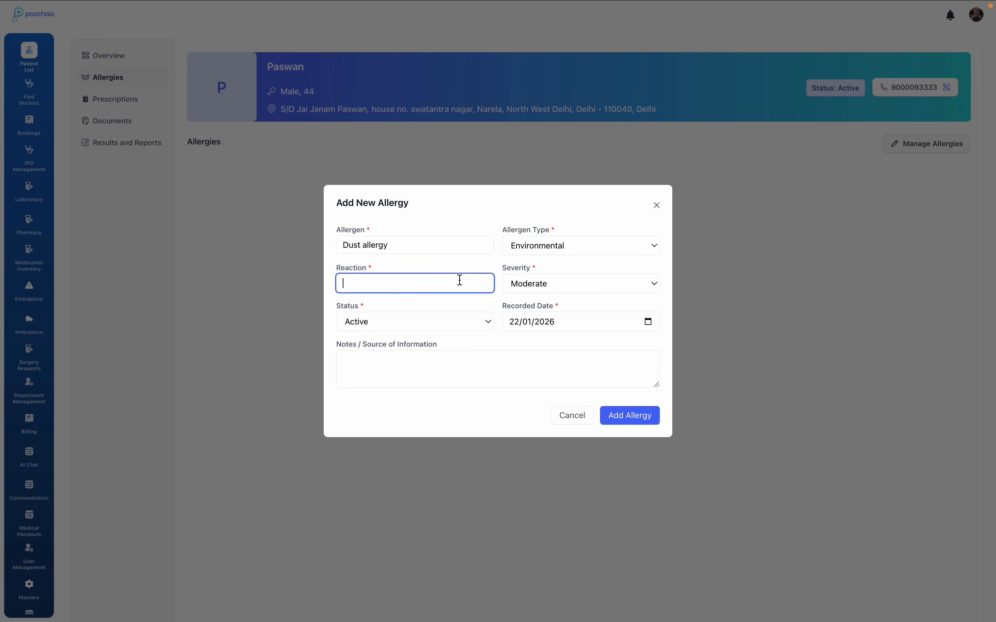
pyautogui.write('Red rashe')
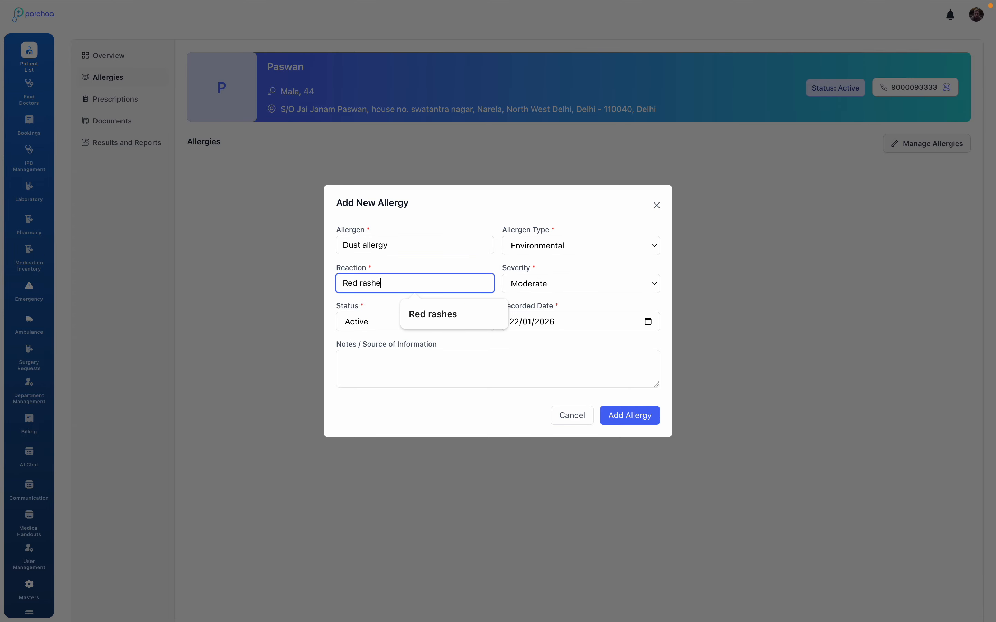
pyautogui.write('s')
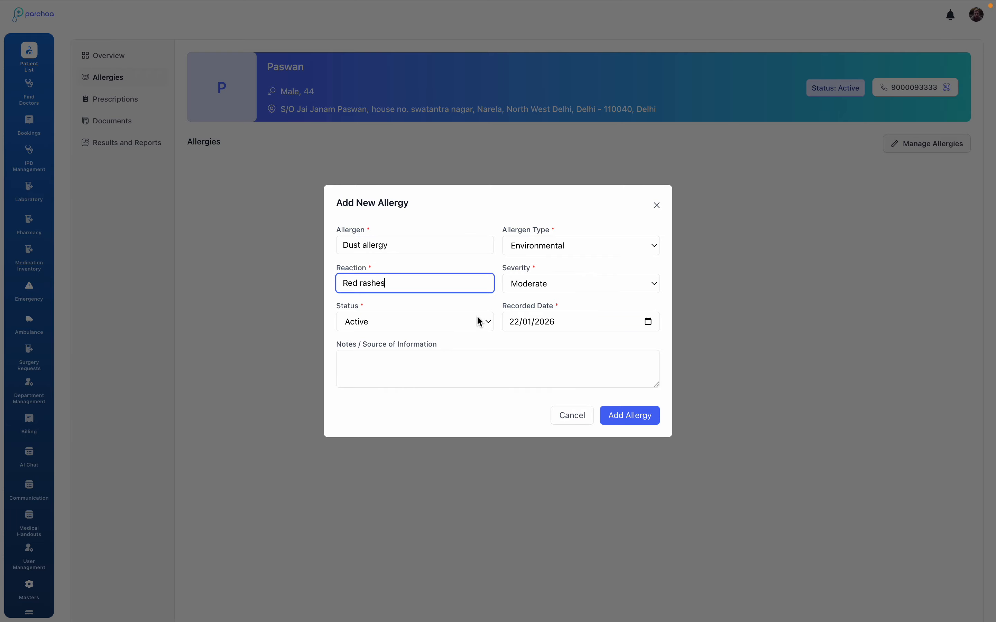
pyautogui.click(627, 415)
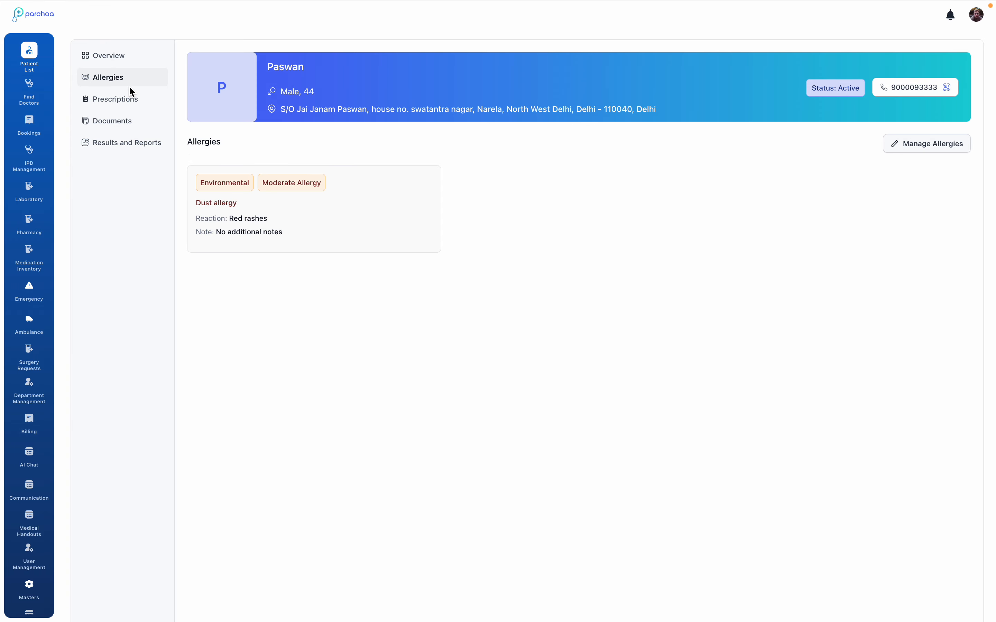
# Check the patient's documents and results and reports, and return to the patient list.
pyautogui.click(121, 121)
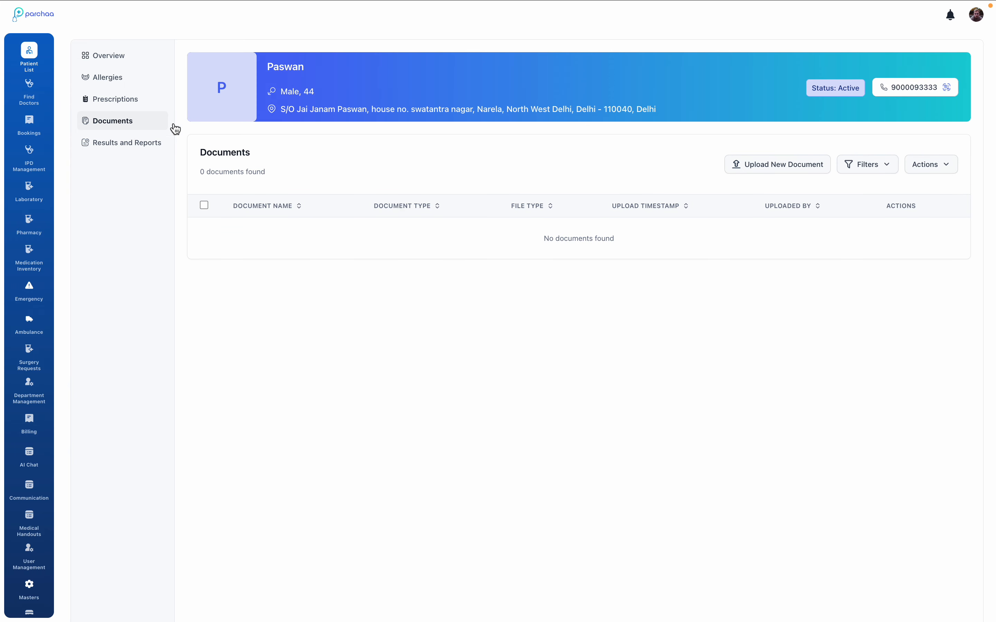
pyautogui.click(131, 151)
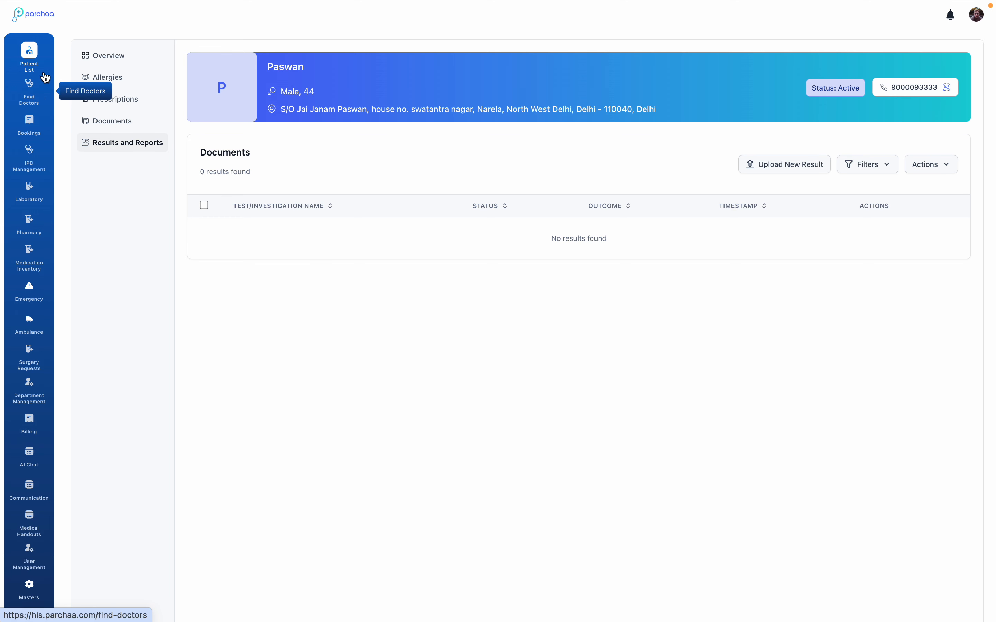
pyautogui.click(28, 52)
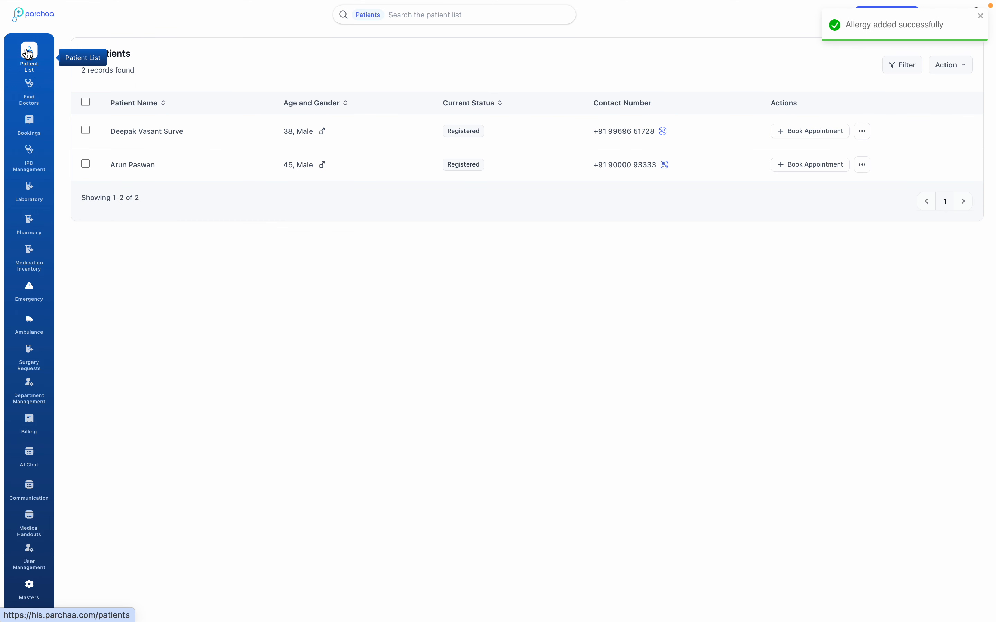
# Start an appointment booking for the newly registered patient with visit type In-Person, category Consultation and the available doctor.
pyautogui.click(816, 172)
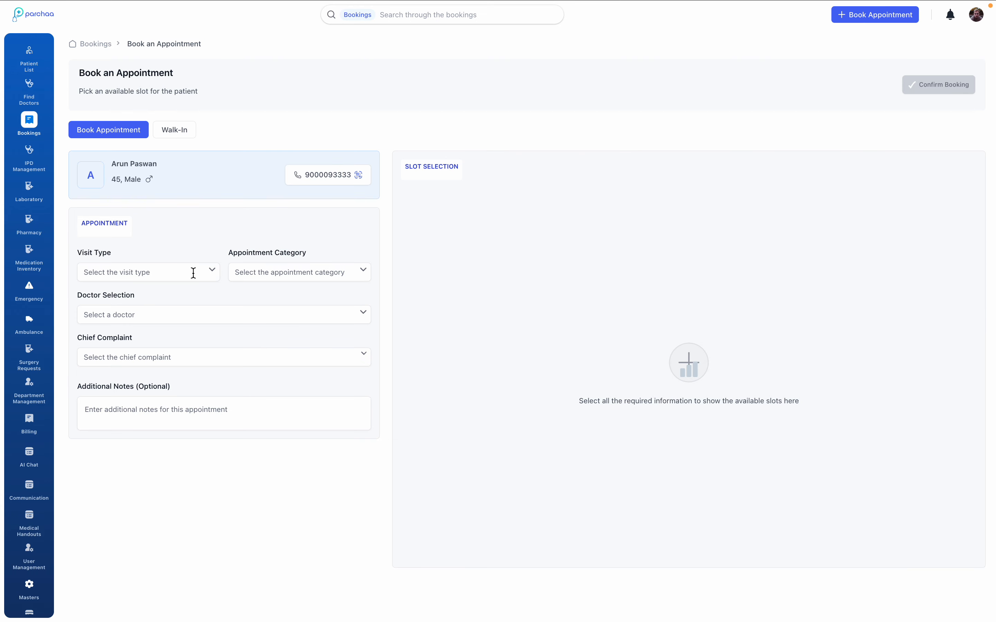
pyautogui.click(204, 277)
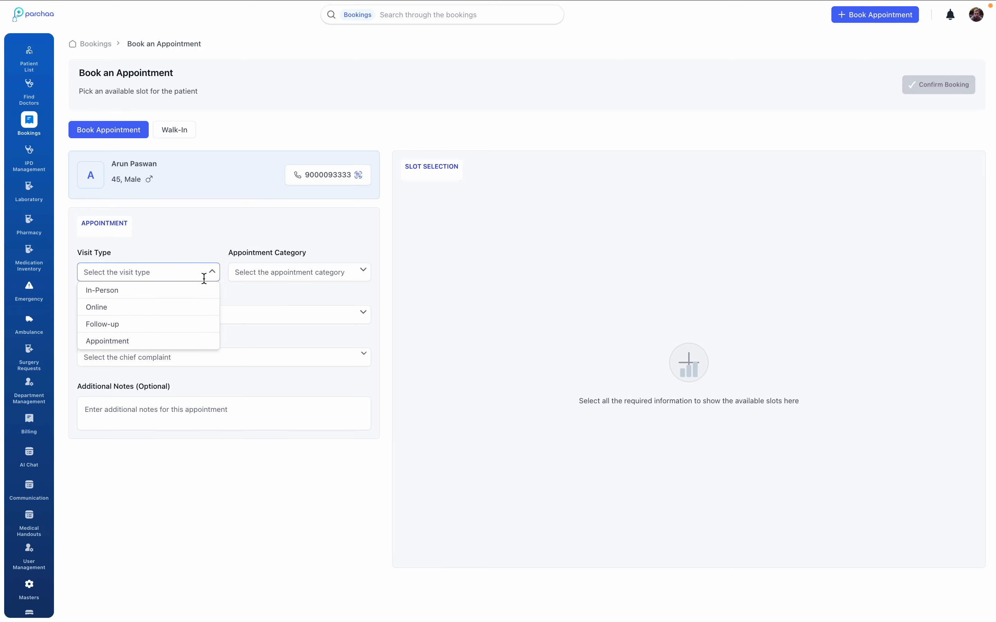
pyautogui.click(195, 293)
pyautogui.click(297, 278)
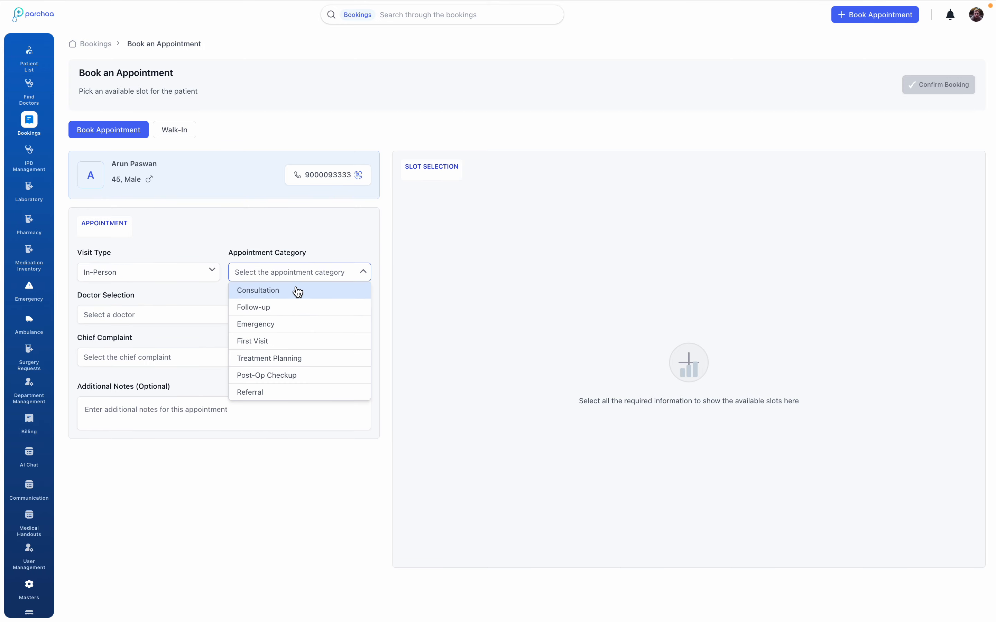
pyautogui.click(296, 289)
pyautogui.click(248, 313)
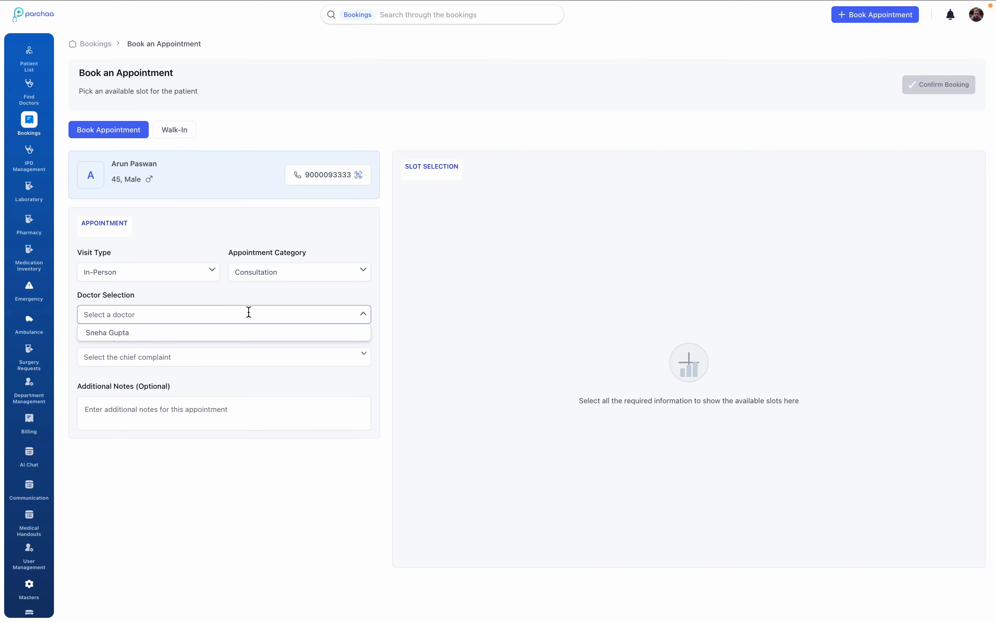
pyautogui.click(244, 335)
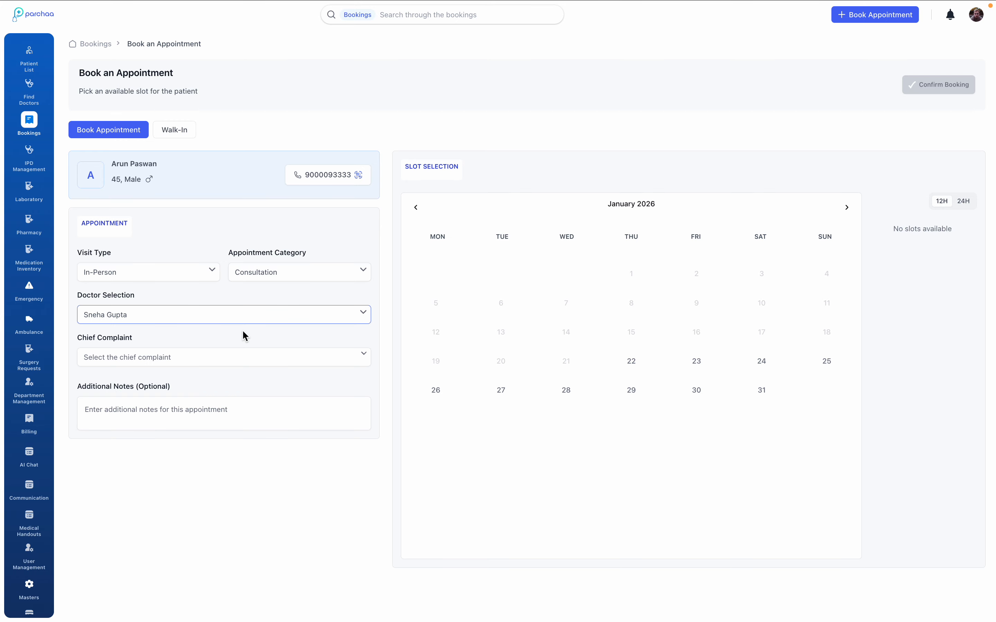
# Set the chief complaint to Heartburn and enter the additional note "Patient is experiencing heart burn.".
pyautogui.click(271, 361)
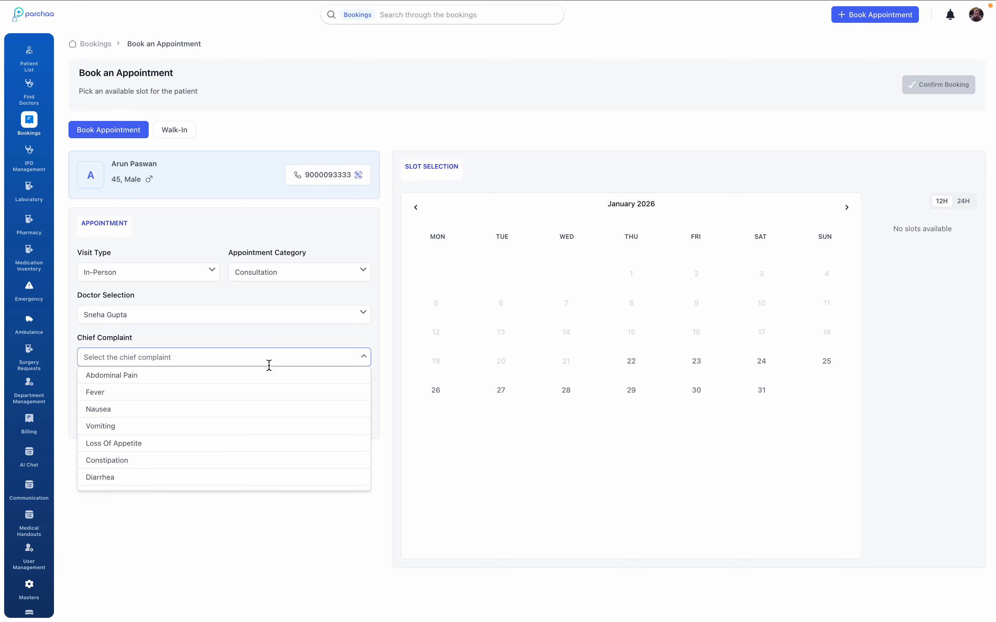
pyautogui.write('heart')
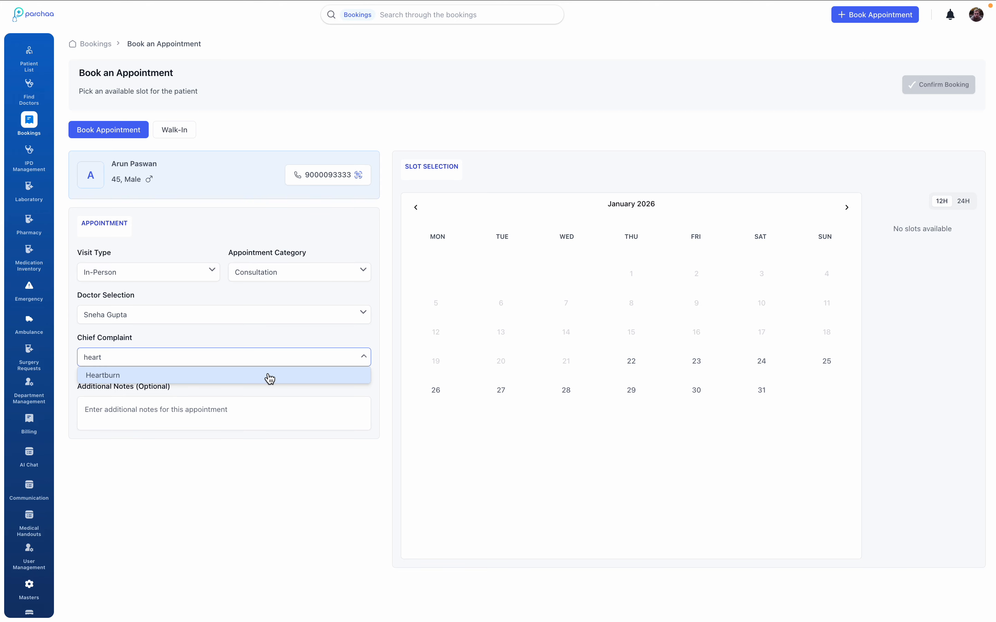
pyautogui.click(268, 379)
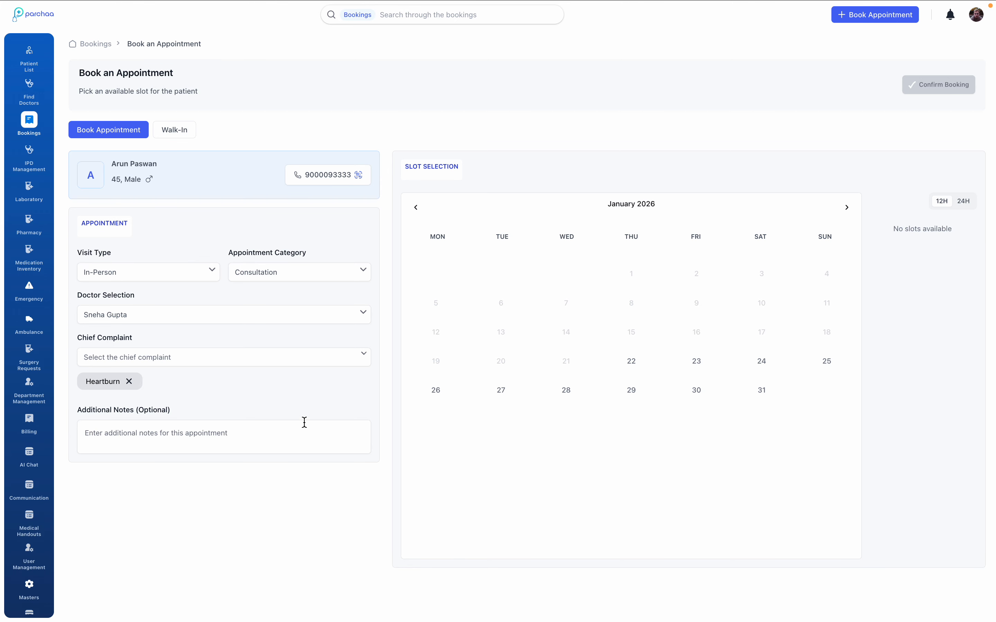
pyautogui.click(305, 436)
pyautogui.write('Patient is experiencing')
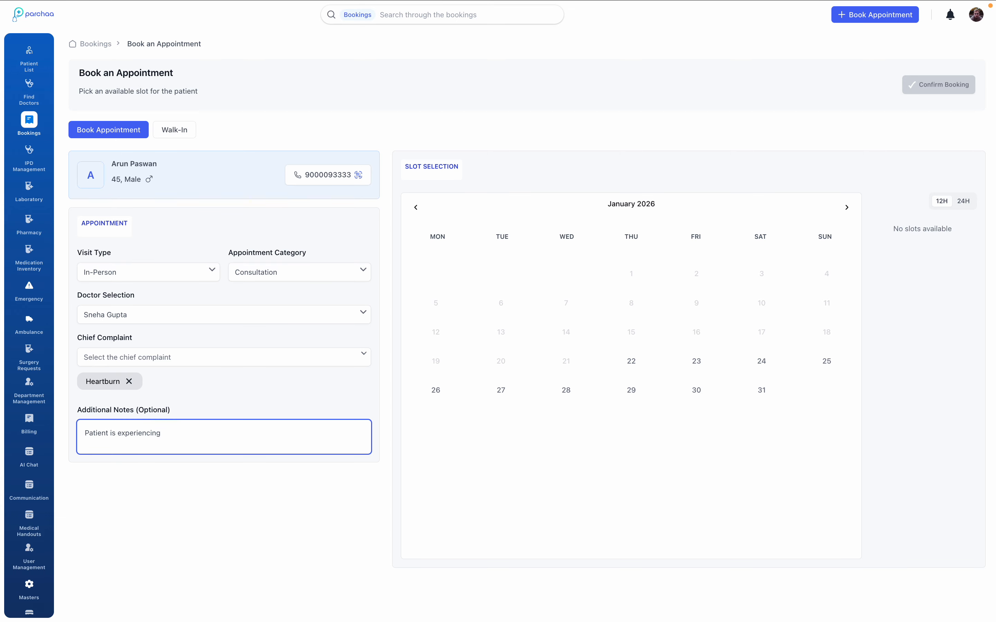
pyautogui.write('heart burn.')
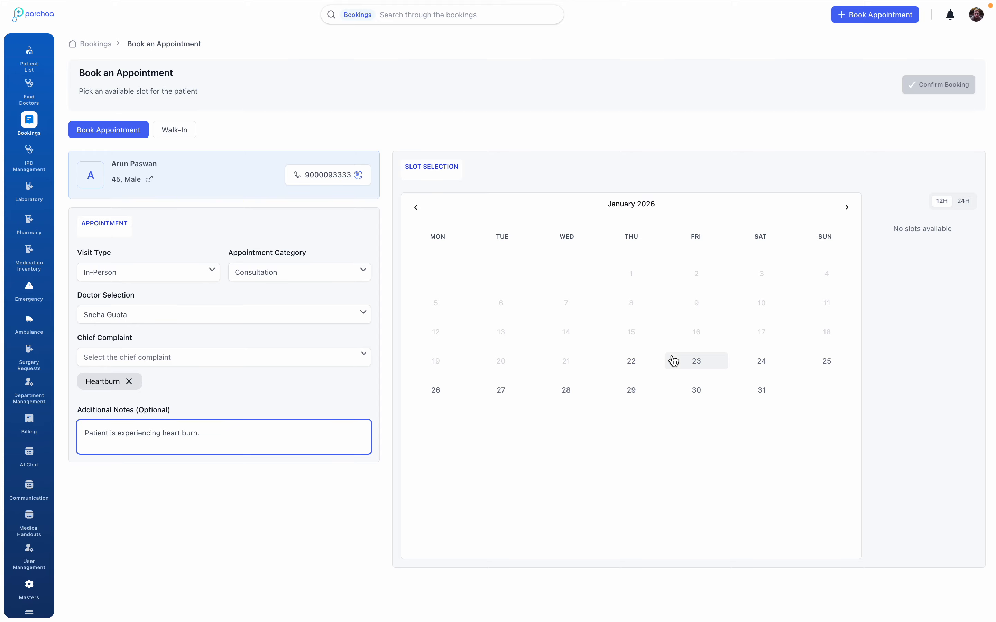
# Choose the 10:50 AM slot on January 22, 2026 and confirm the booking.
pyautogui.click(641, 363)
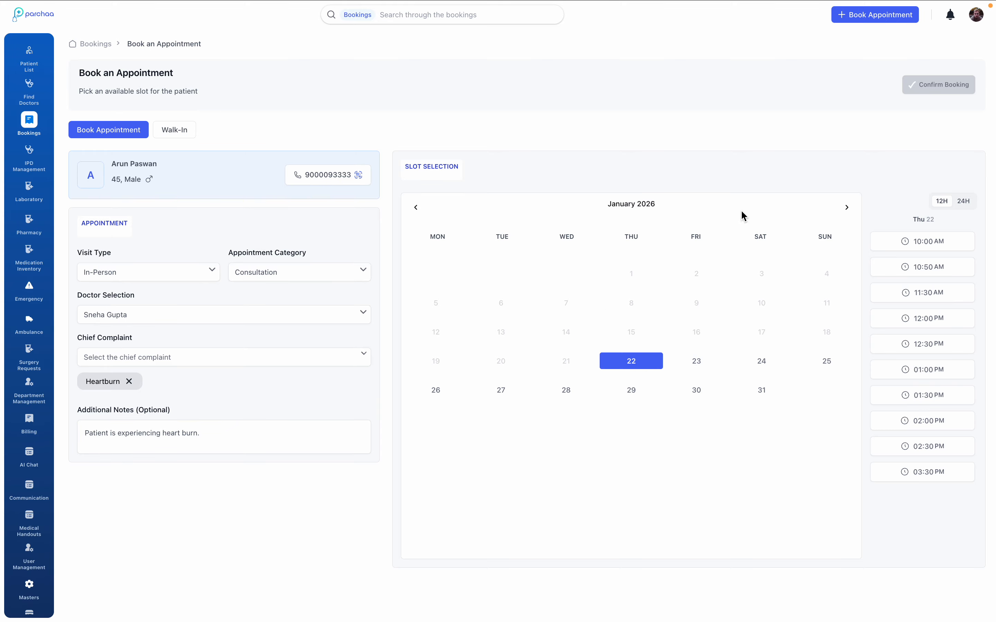
pyautogui.scroll(-1, 918, 428)
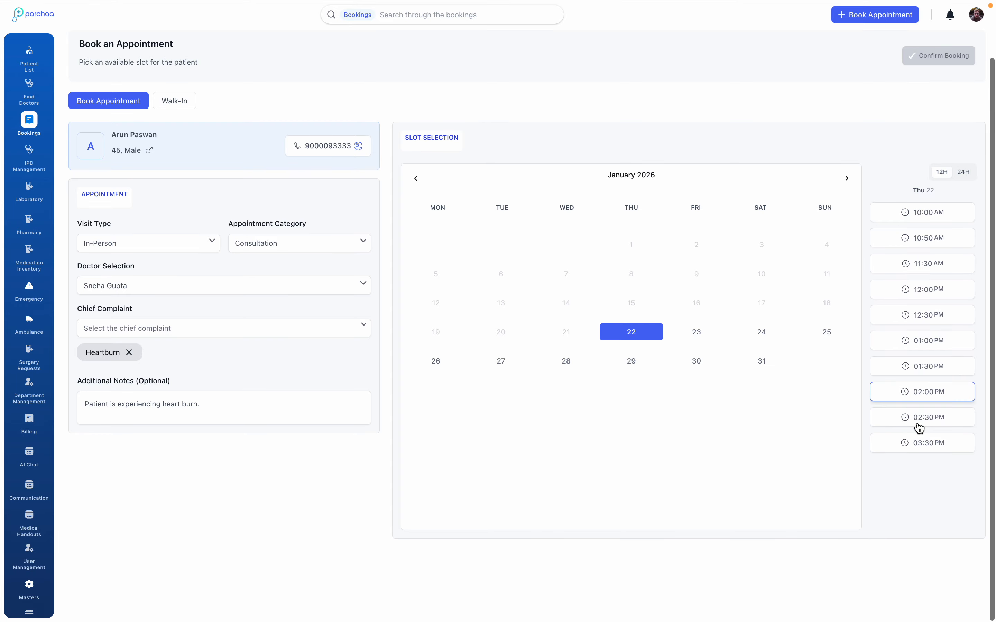
pyautogui.click(932, 244)
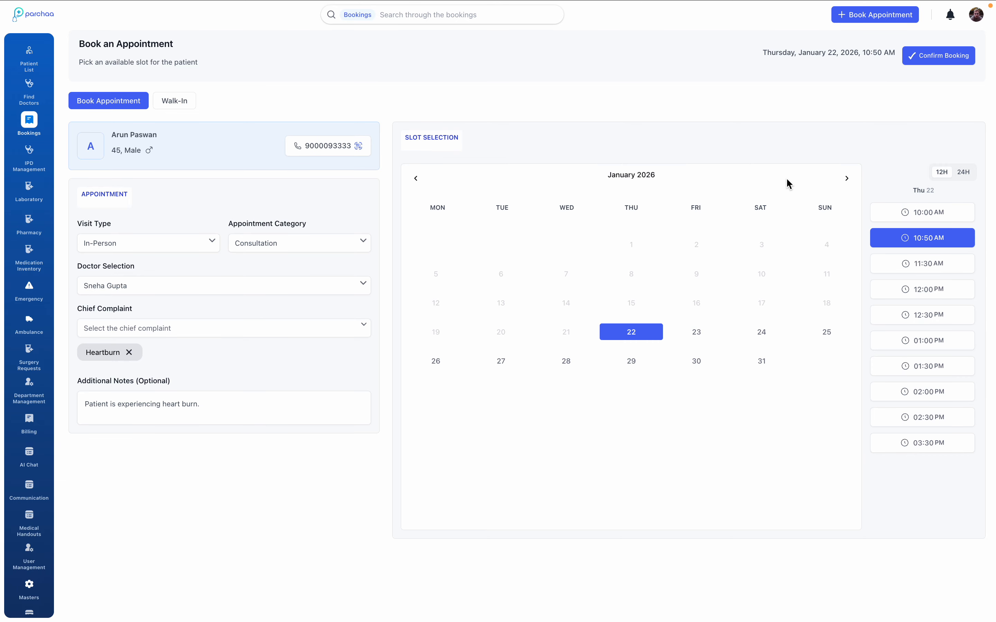
pyautogui.scroll(1, 786, 177)
pyautogui.click(934, 88)
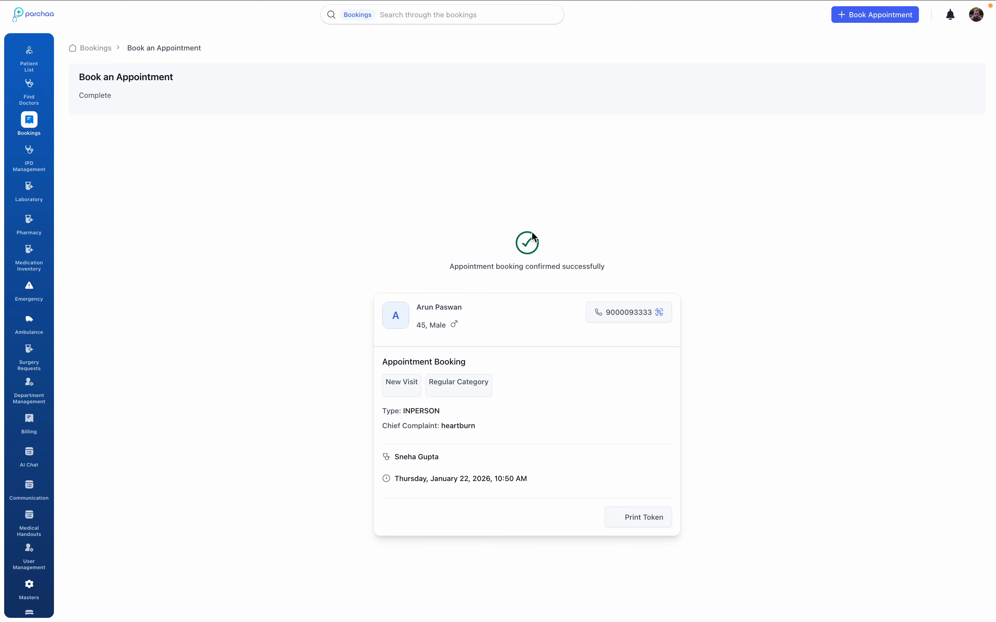
# Reschedule the patient's upcoming booking to January 23, 2026 at 10:00 AM with the reason Patient requested reschedule.
pyautogui.click(93, 48)
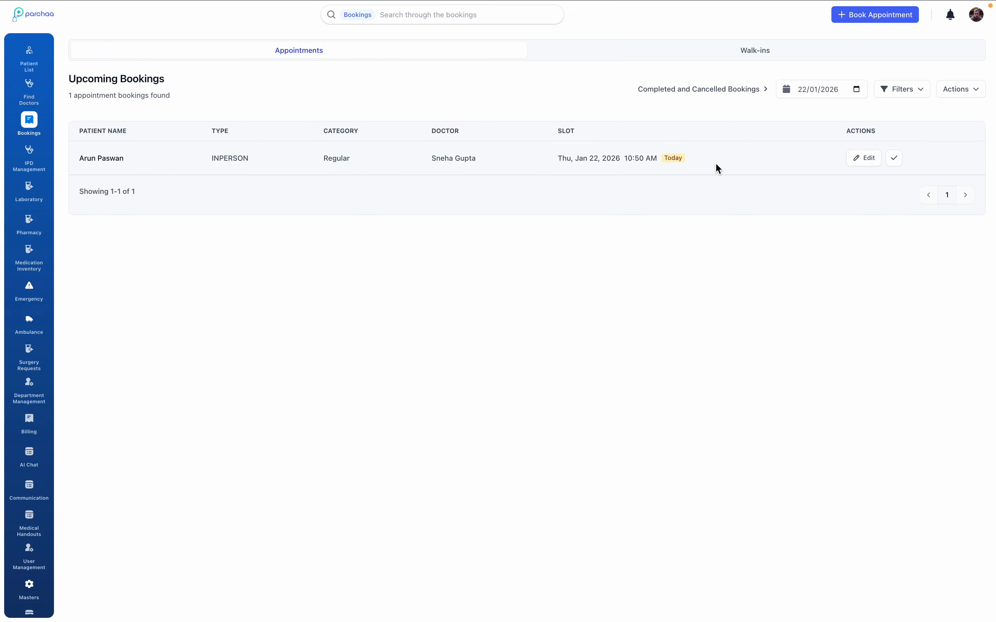
pyautogui.click(865, 162)
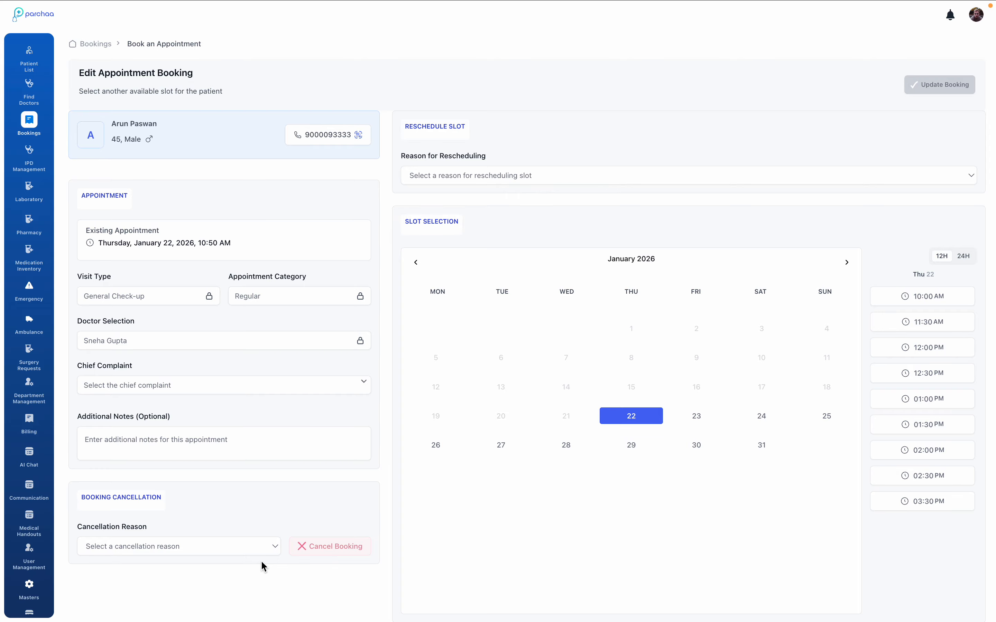
pyautogui.click(531, 179)
pyautogui.click(526, 190)
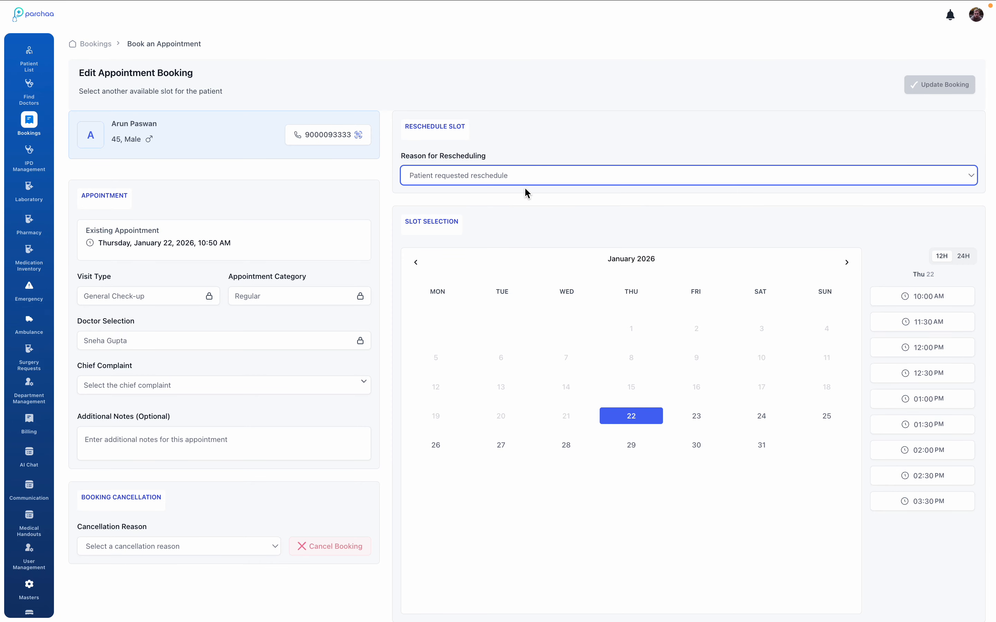
pyautogui.click(696, 415)
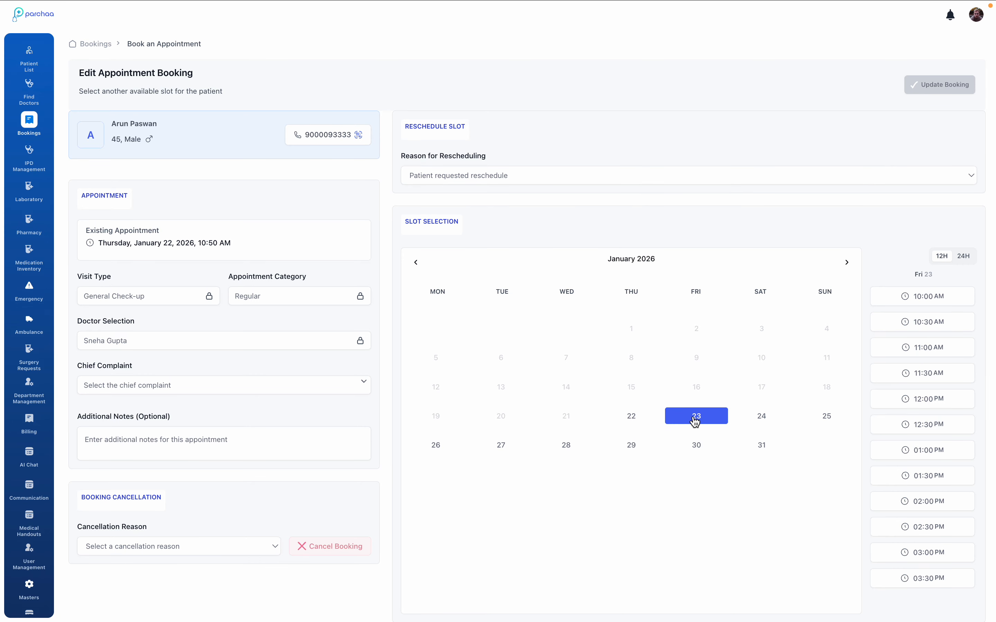
pyautogui.click(926, 302)
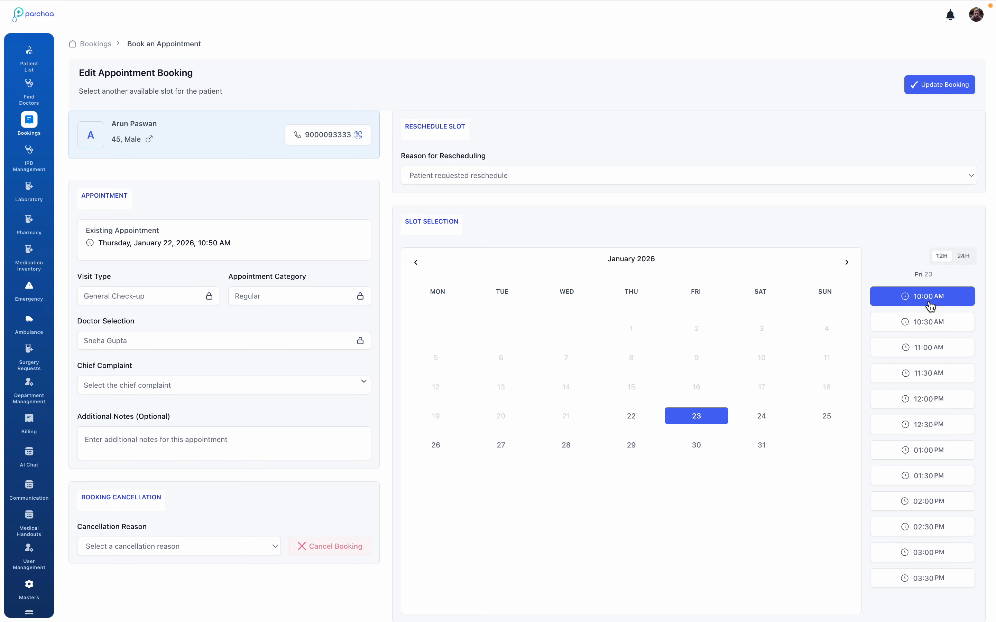
pyautogui.click(943, 86)
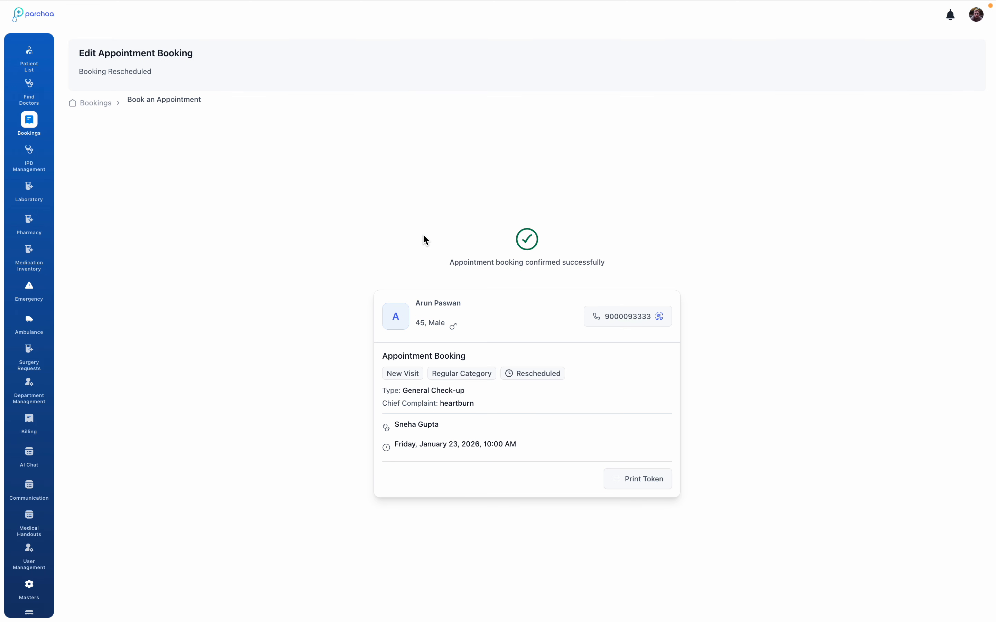
# Show the upcoming bookings for 23/01/2026 and mark the patient's appointment as complete.
pyautogui.click(95, 104)
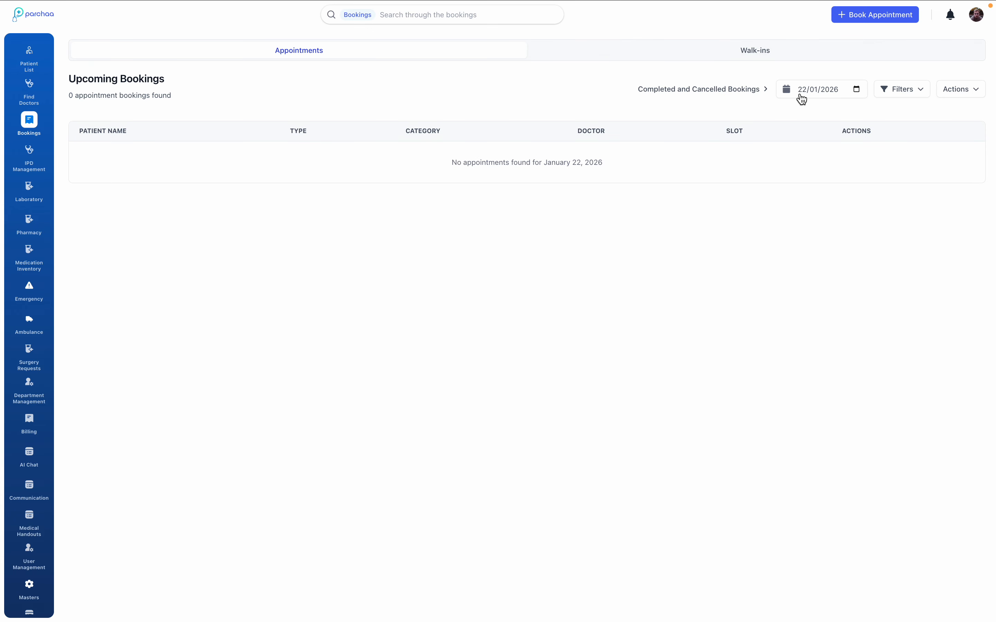
pyautogui.click(857, 90)
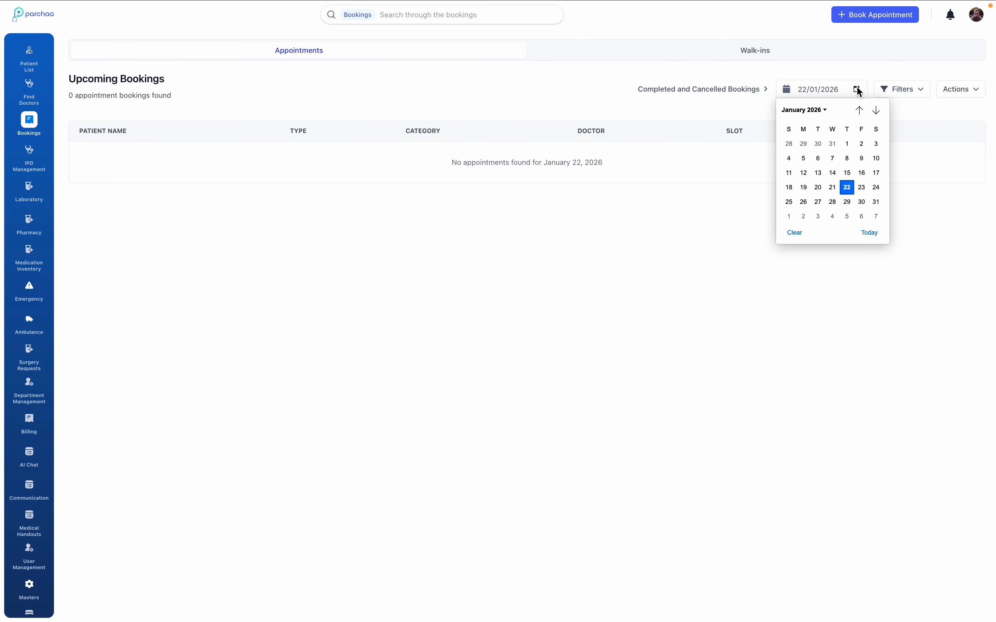
pyautogui.click(861, 187)
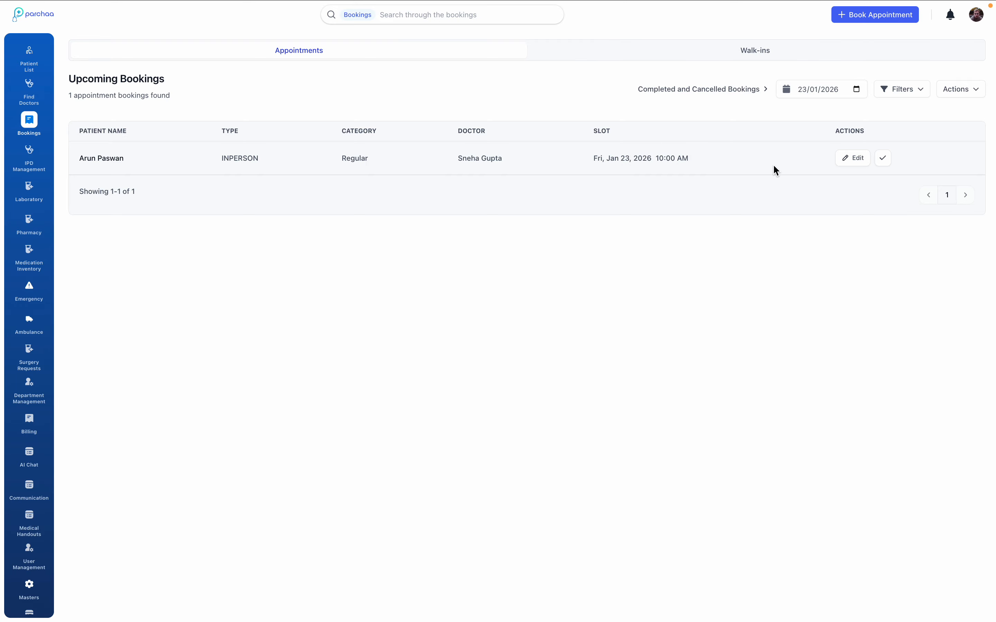
pyautogui.click(882, 158)
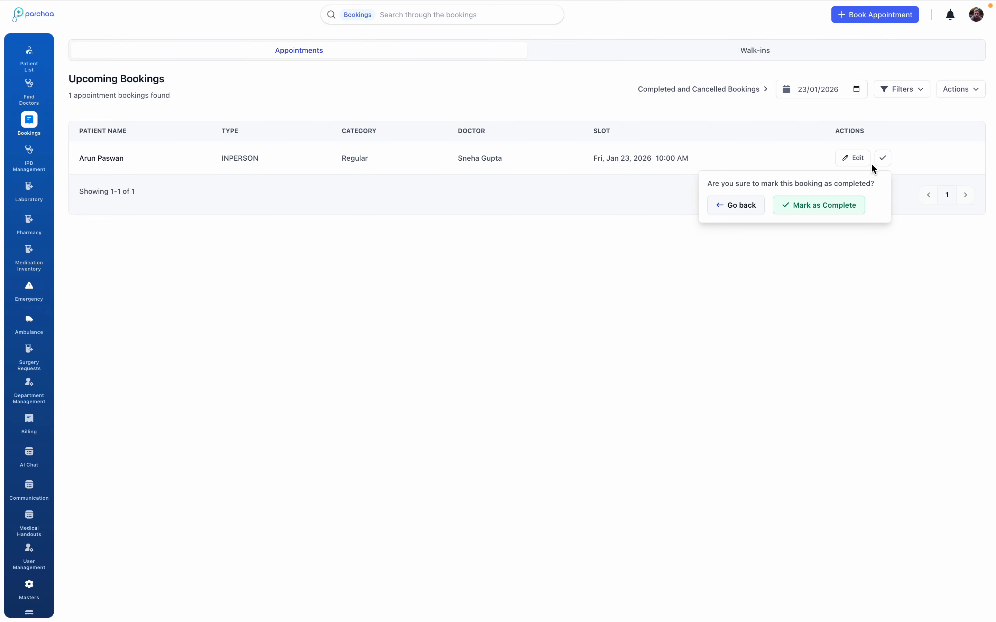
pyautogui.click(833, 208)
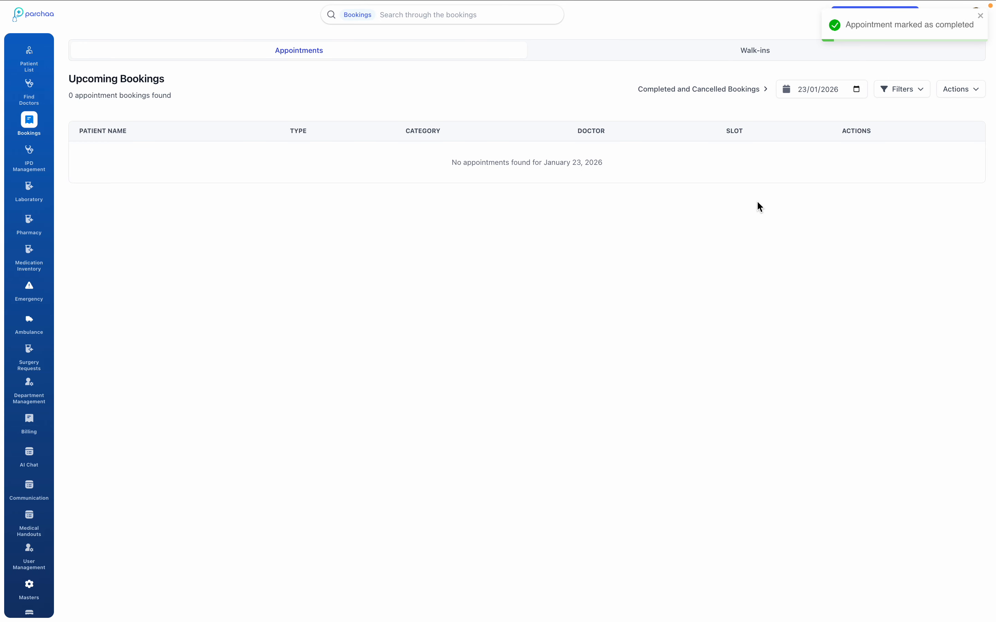
# Review the completed and cancelled bookings, viewing the appointment details of both patients.
pyautogui.click(684, 95)
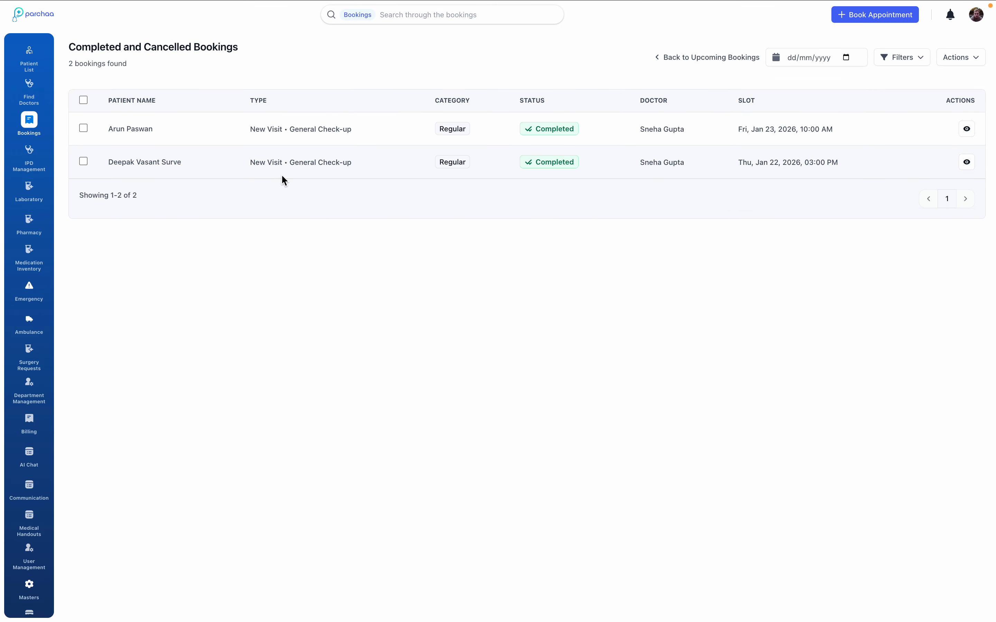
pyautogui.click(966, 163)
pyautogui.click(966, 129)
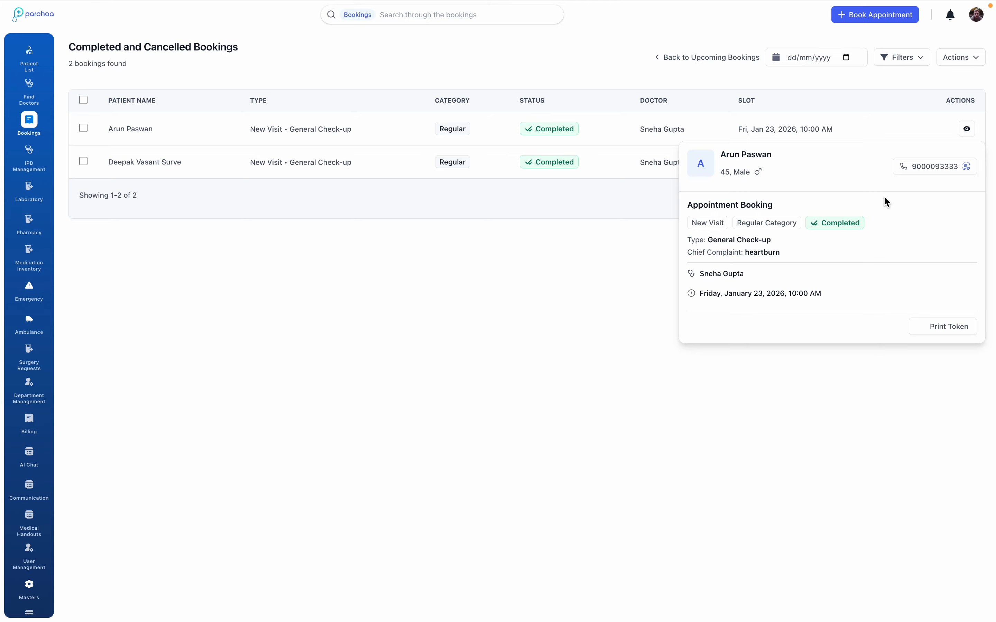
pyautogui.click(600, 331)
pyautogui.click(966, 163)
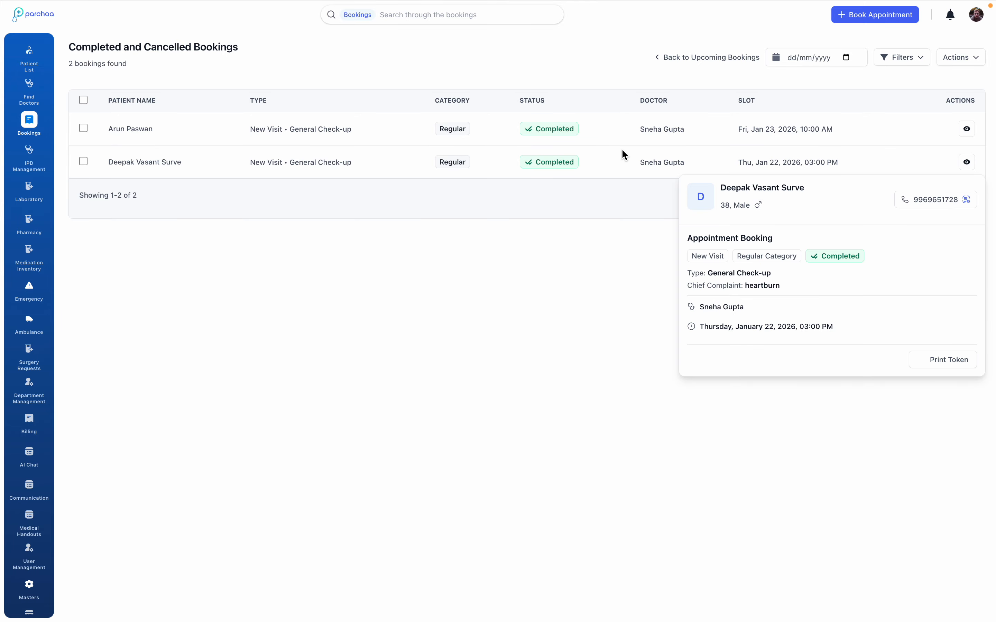
pyautogui.click(156, 156)
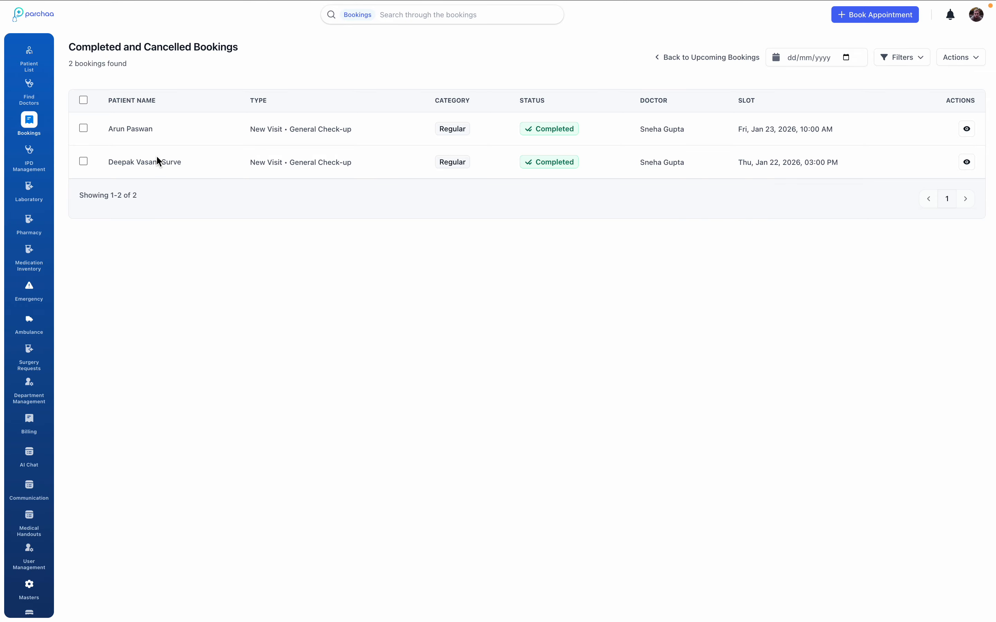
pyautogui.doubleClick(156, 156)
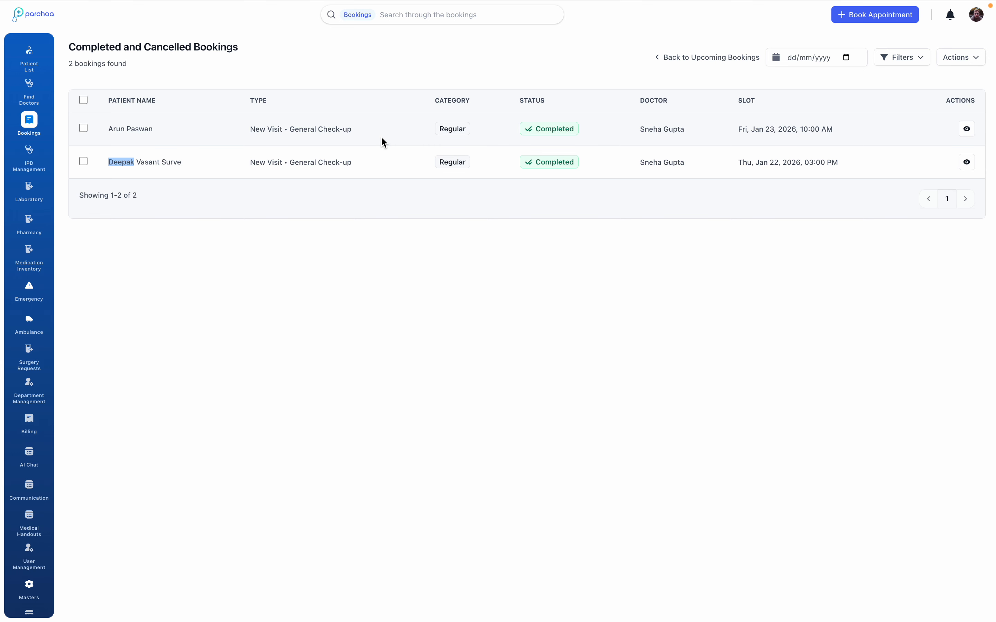